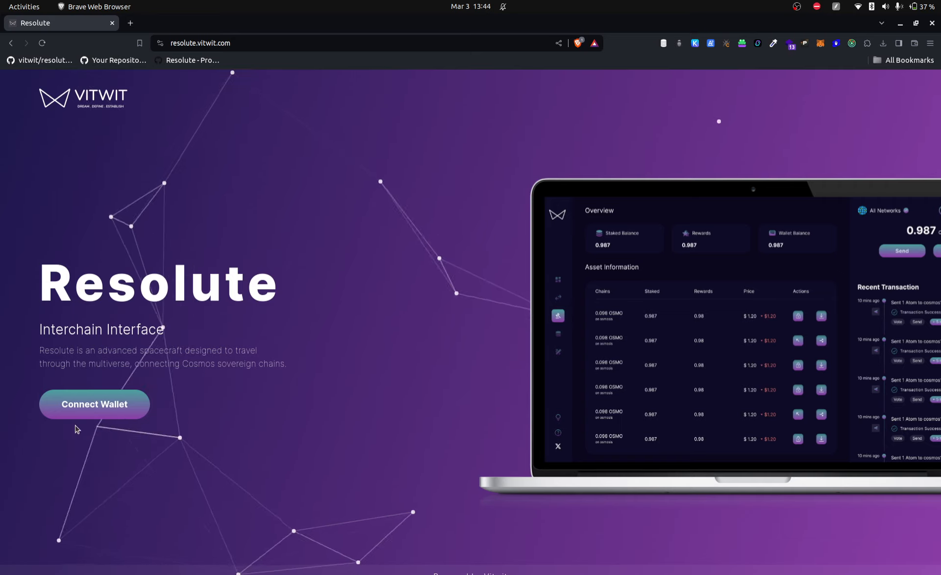
# Step: Connect the Keplr wallet to Resolute and approve the connection request for the listed networks
pyautogui.click(85, 405)
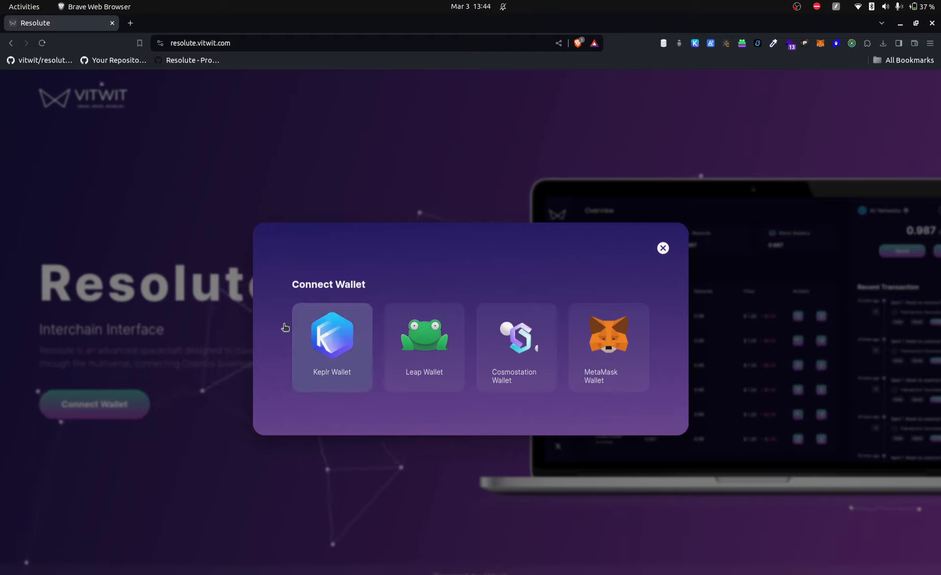
pyautogui.click(345, 326)
pyautogui.moveTo(772, 70); pyautogui.dragTo(483, 147)
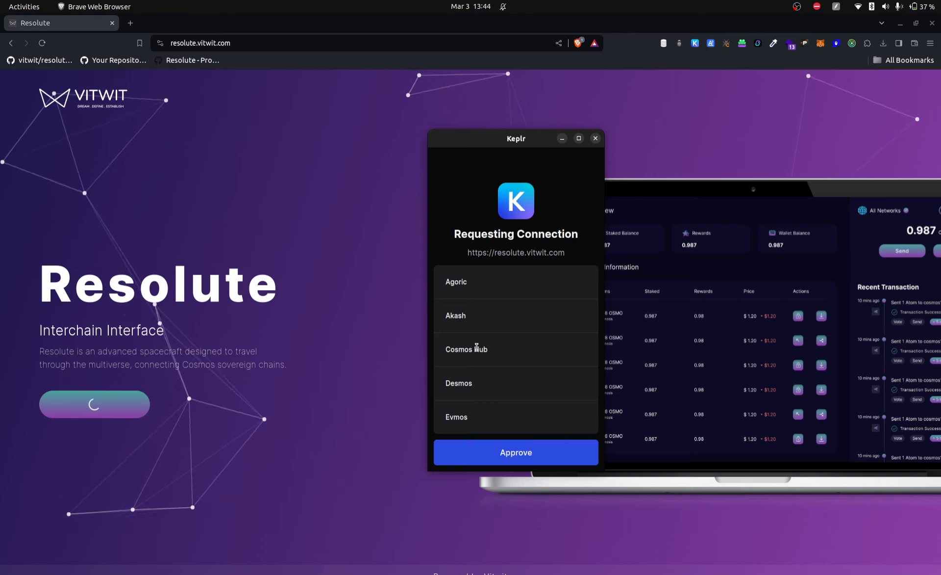
pyautogui.scroll(-5, 476, 347)
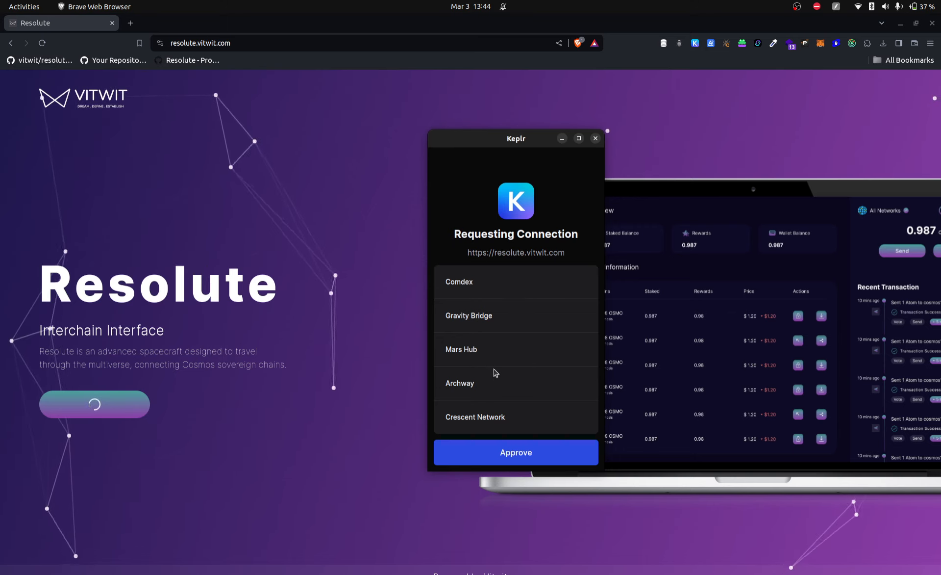
pyautogui.click(526, 453)
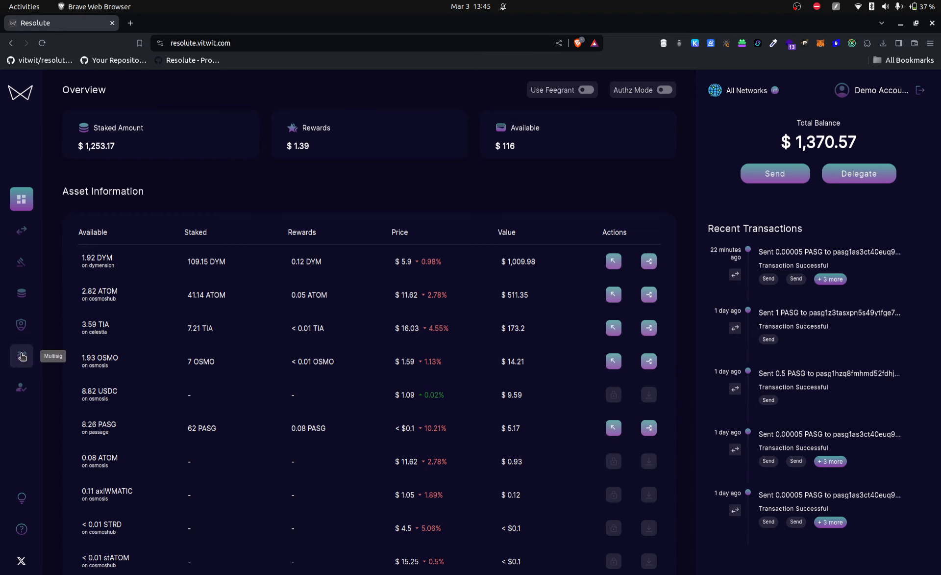
# Step: Open the Multisig page for the Passage network and verify account ownership by approving the Keplr signature request
pyautogui.click(22, 357)
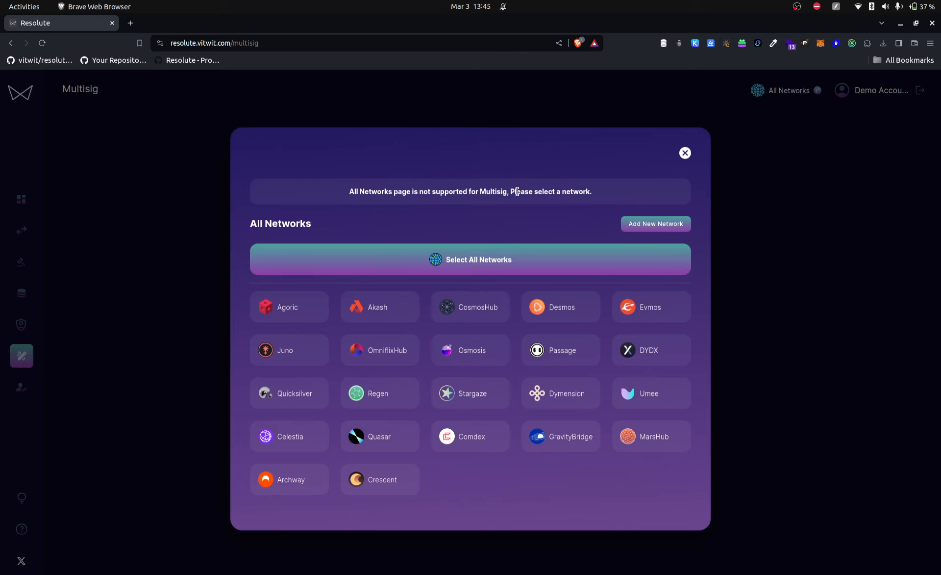
pyautogui.click(579, 349)
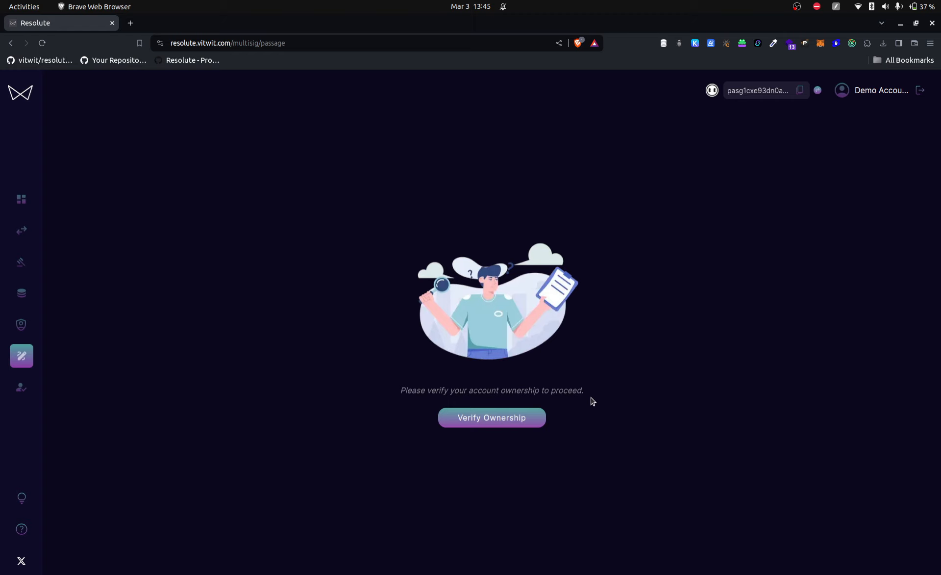
pyautogui.click(494, 421)
pyautogui.moveTo(773, 63); pyautogui.dragTo(555, 163)
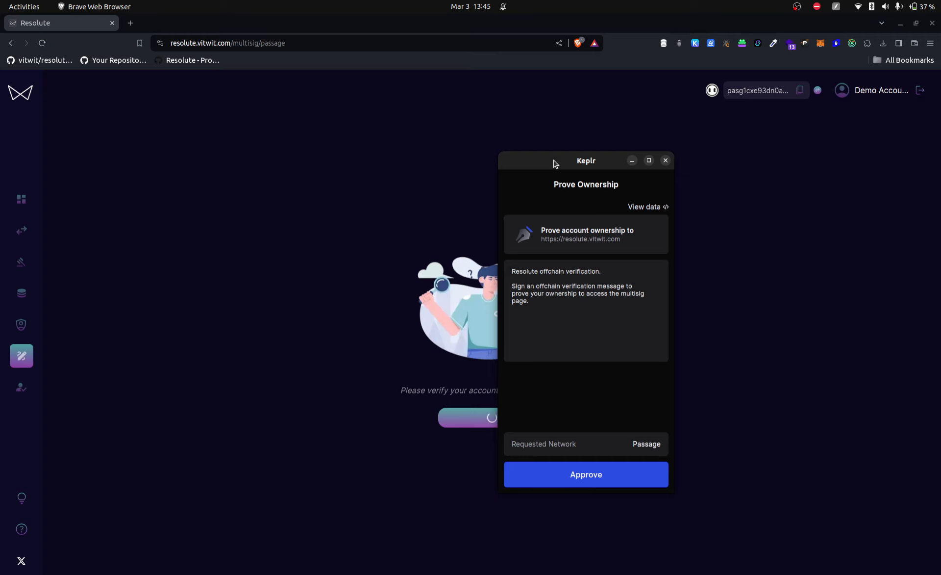
pyautogui.click(600, 473)
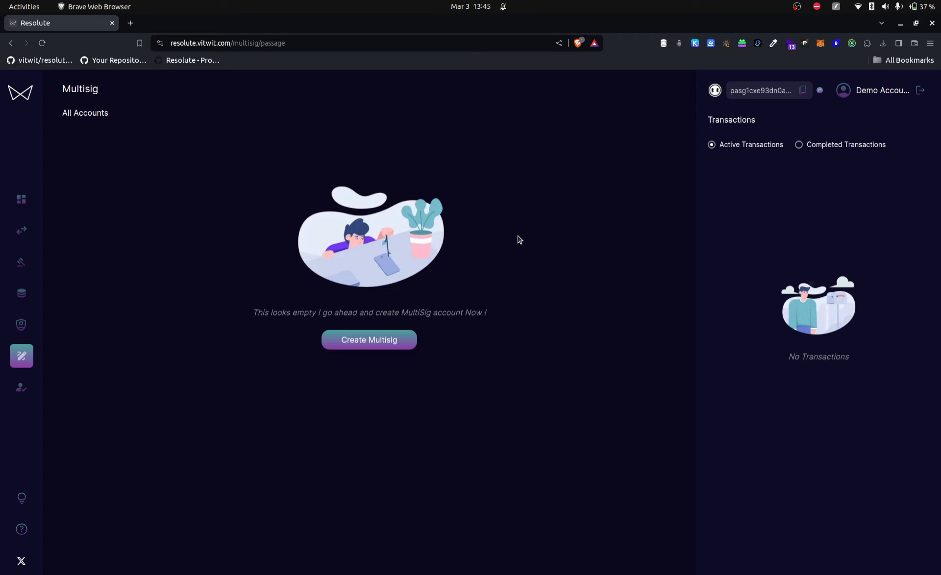
# Step: Start creating a multisig account and name it Multisig-Demo
pyautogui.click(369, 346)
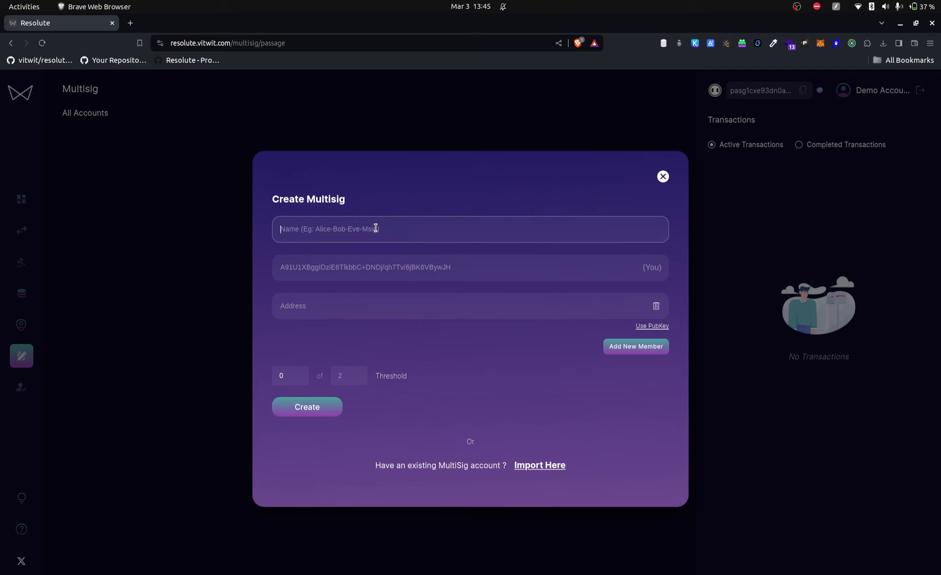
pyautogui.write('Multisig-Demo-Account')
pyautogui.hotkey('ctrl', 'BackSpace')
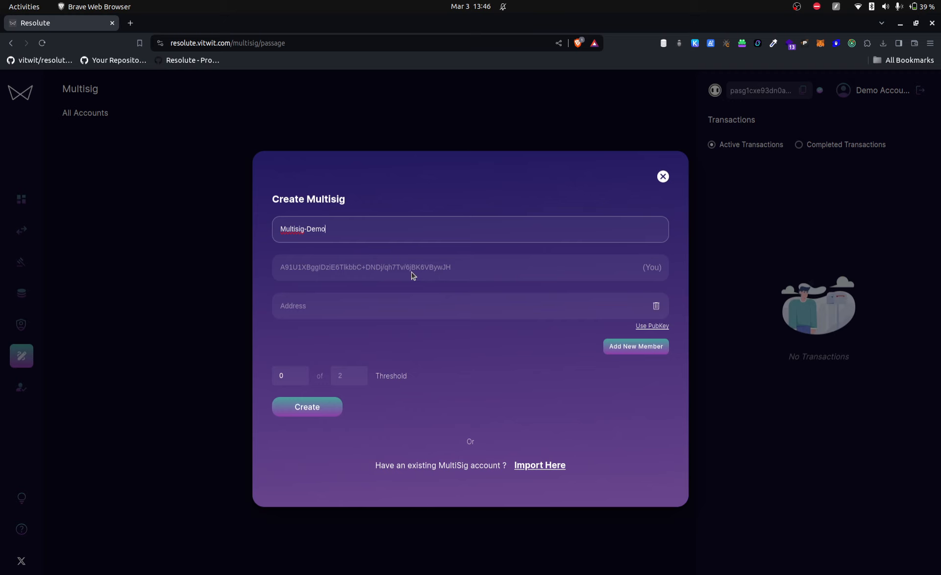
# Step: Examine the prefilled public key of the own account and the address and public-key entry options for the second member
pyautogui.click(476, 275)
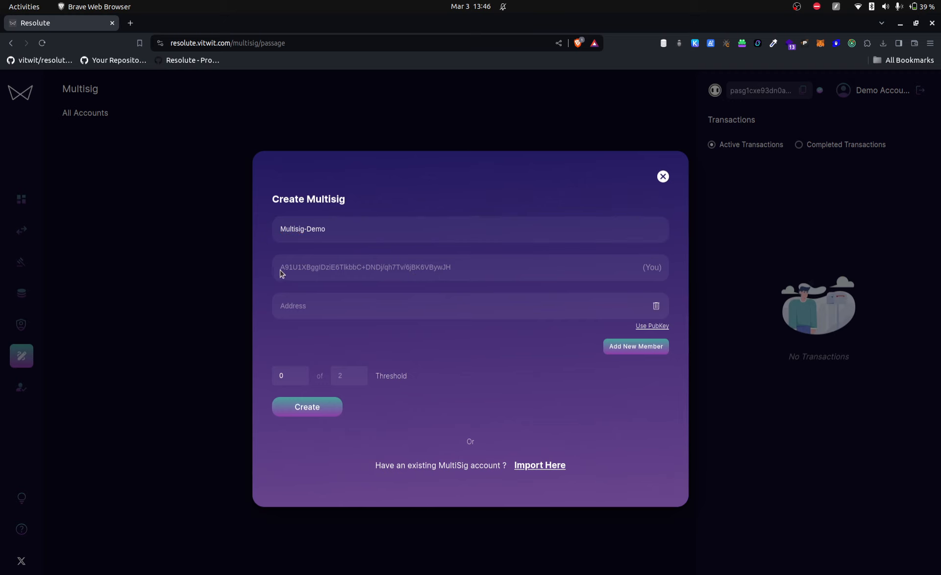
pyautogui.moveTo(280, 271); pyautogui.dragTo(479, 290)
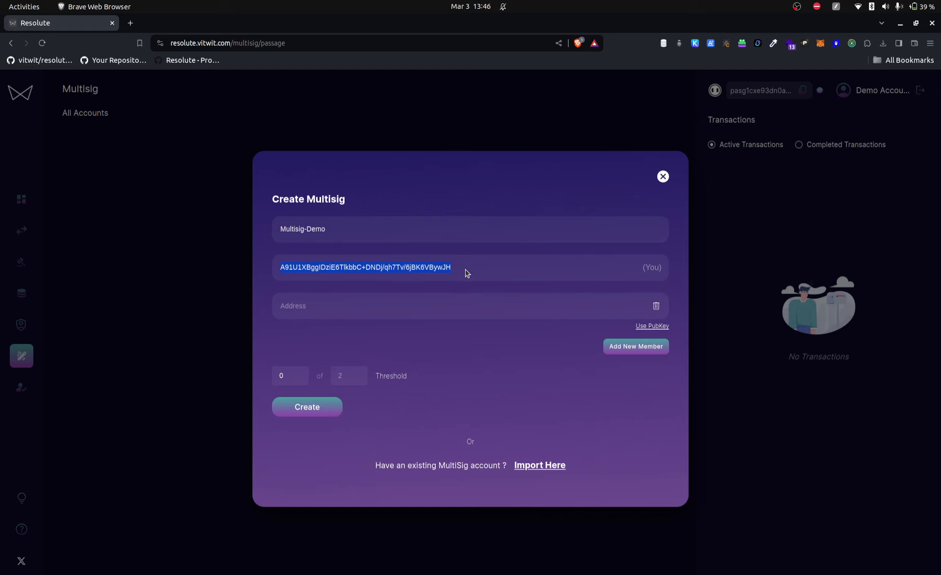
pyautogui.click(449, 271)
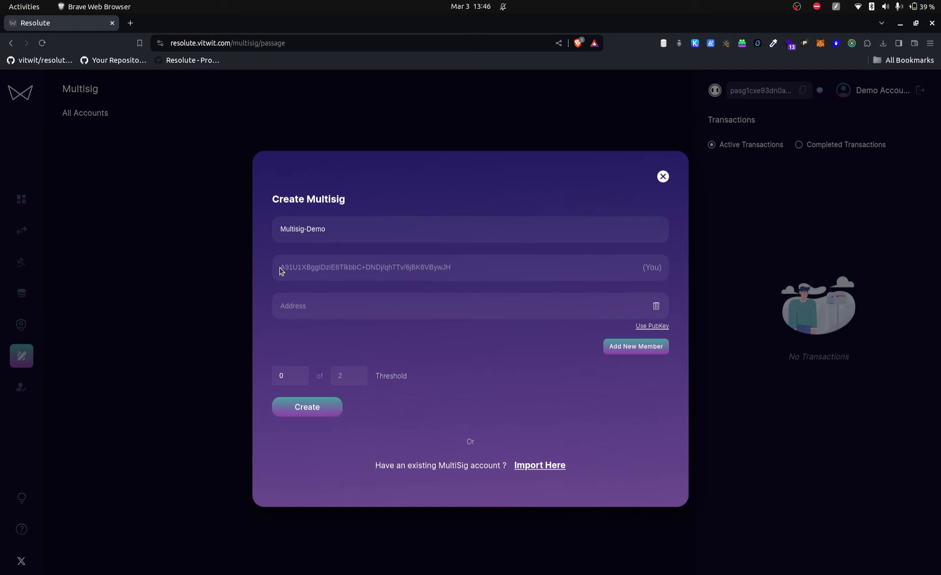
pyautogui.moveTo(280, 271); pyautogui.dragTo(474, 287)
pyautogui.click(475, 288)
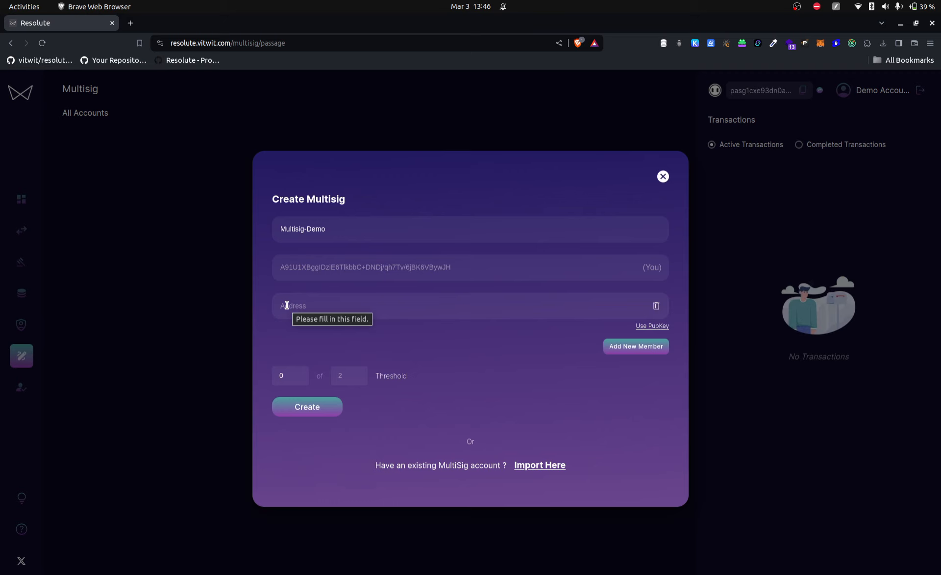
pyautogui.click(653, 326)
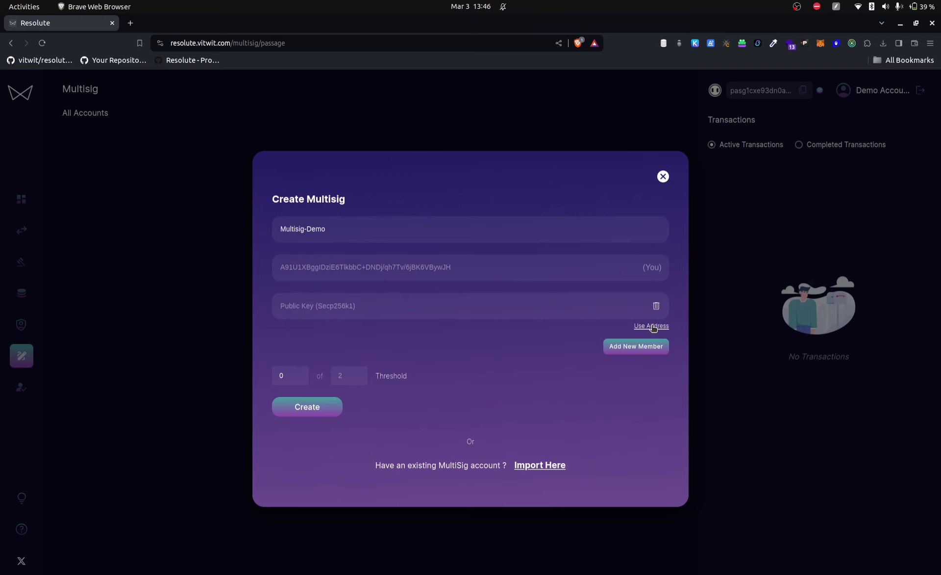
pyautogui.click(643, 327)
pyautogui.click(332, 304)
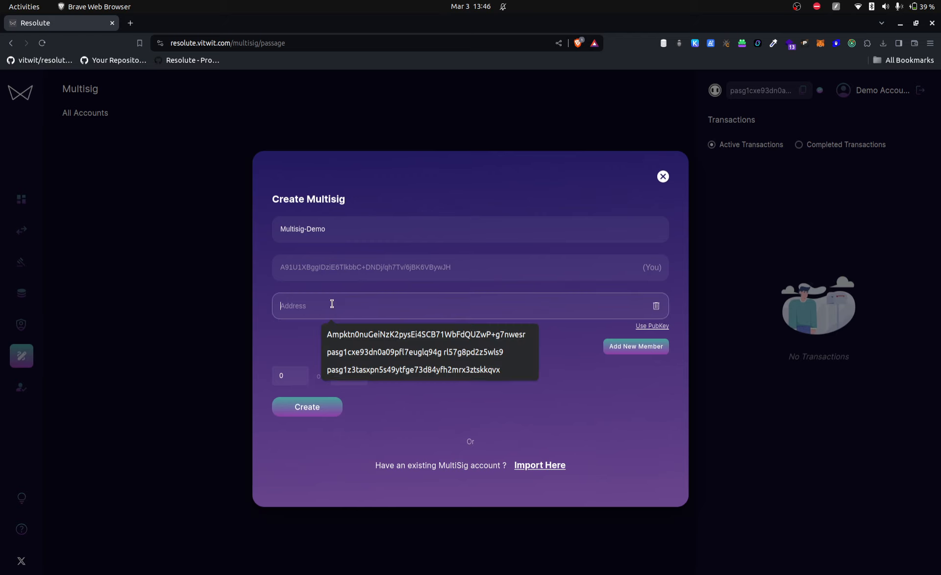
pyautogui.click(291, 335)
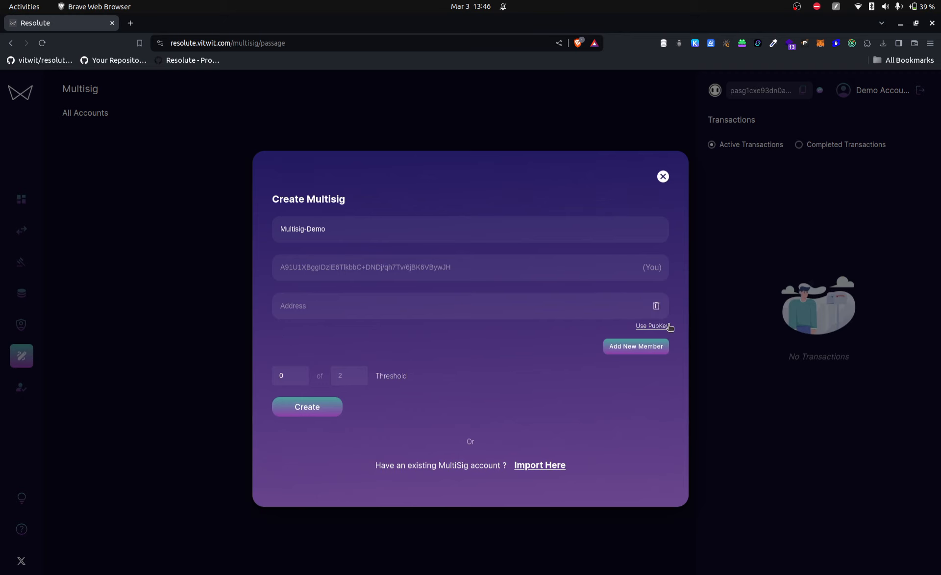
# Step: Set the second member to public-key entry and fill in the public key copied from the other demo account's overview in Google Chrome
pyautogui.click(653, 327)
pyautogui.hotkey('alt', 'Tab')
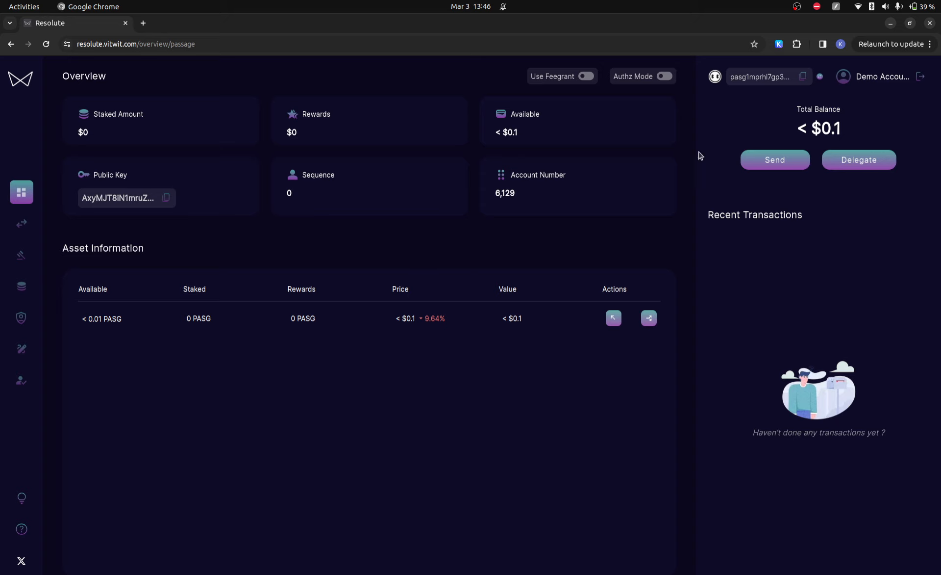
pyautogui.click(164, 198)
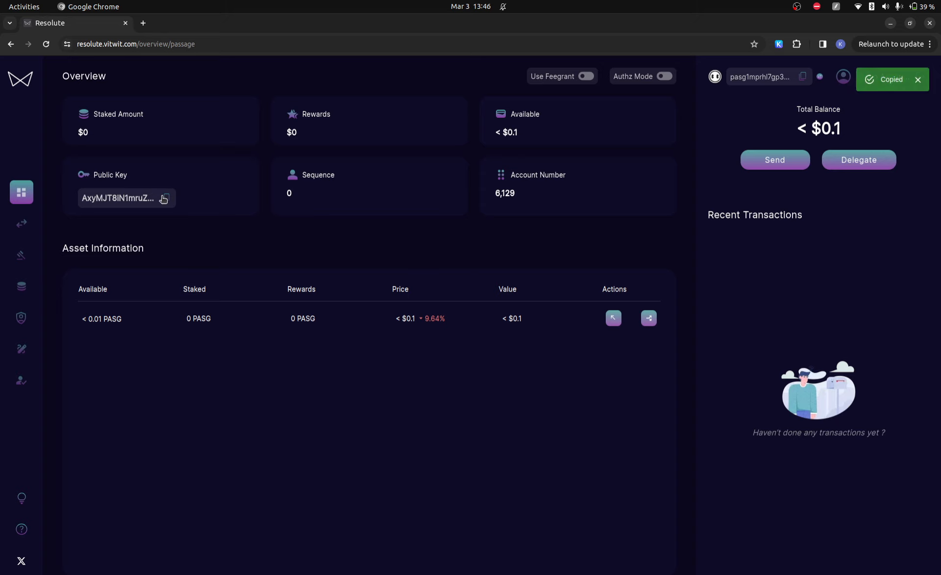
pyautogui.hotkey('alt', 'Tab')
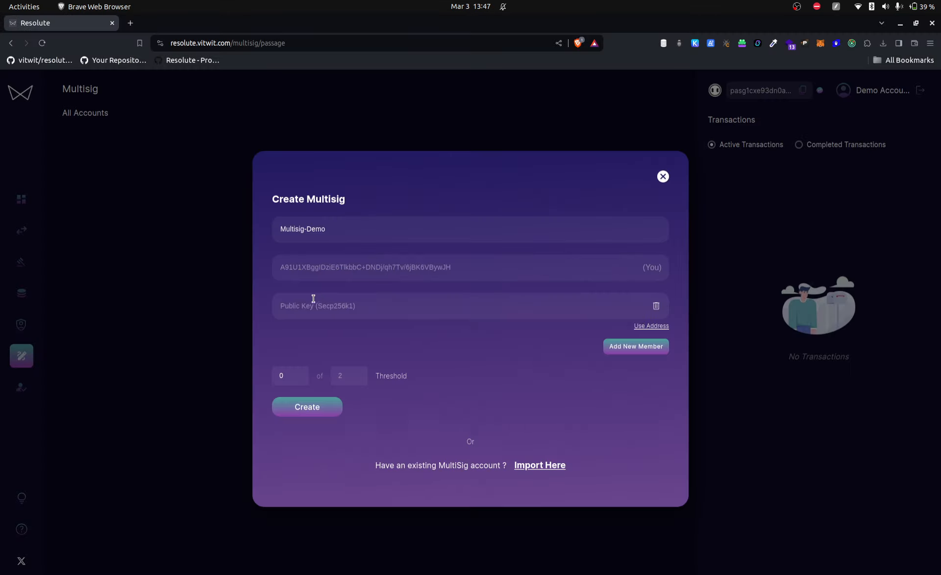
pyautogui.click(313, 299)
pyautogui.hotkey('ctrl', 'v')
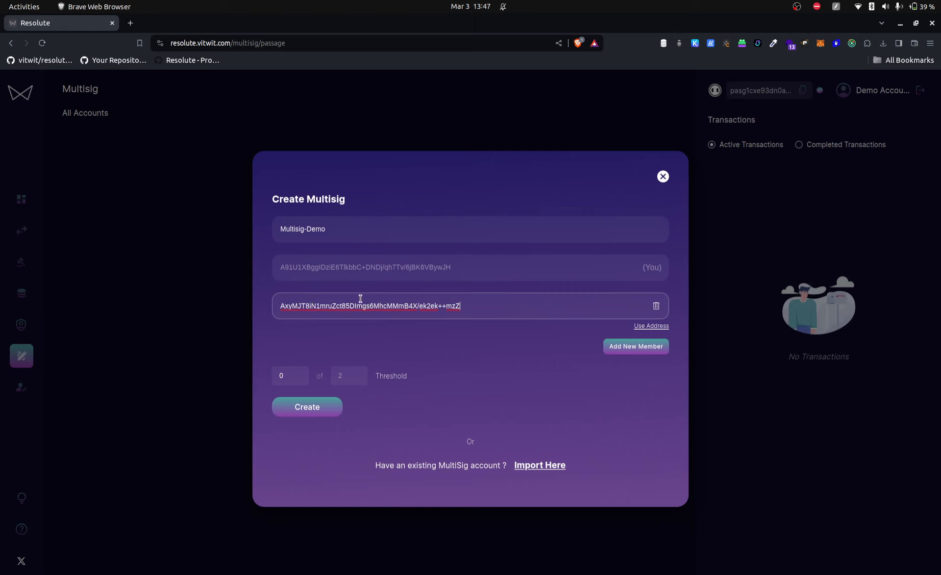
# Step: Add a third member by public key, using the Demo Multisig Member key from the Visual Studio Code note
pyautogui.click(640, 347)
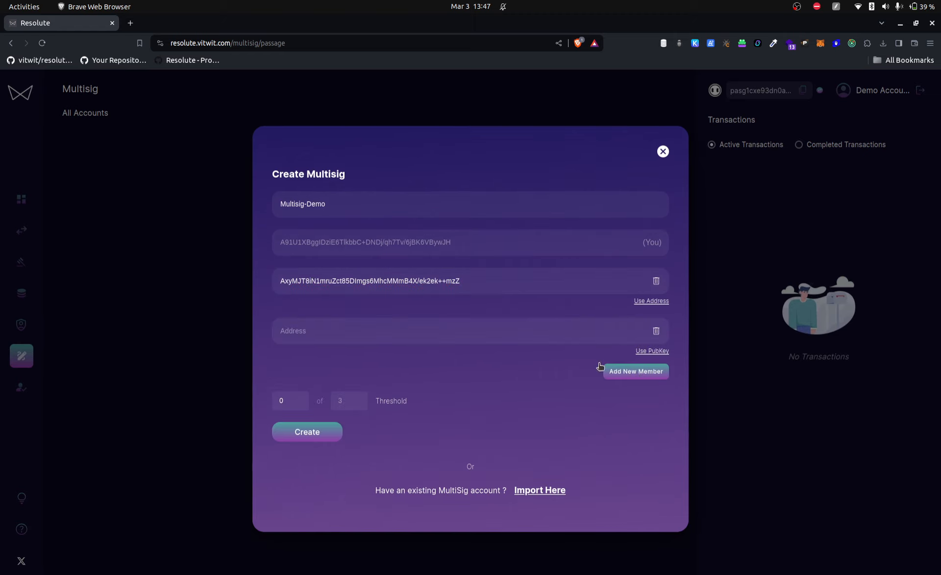
pyautogui.click(655, 352)
pyautogui.hotkey('alt', 'Tab')
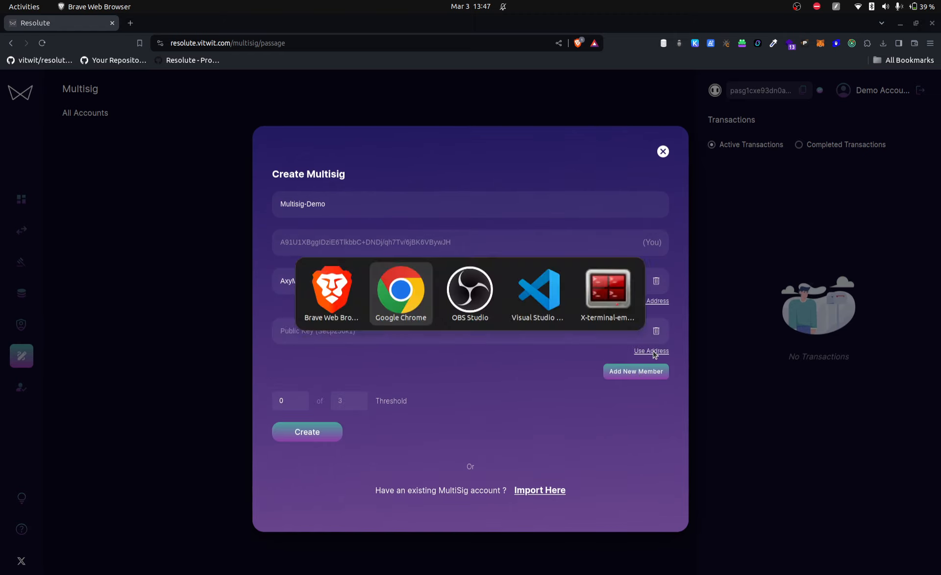
pyautogui.hotkey('alt', 'Tab')
pyautogui.hotkey('alt', 'Tab')
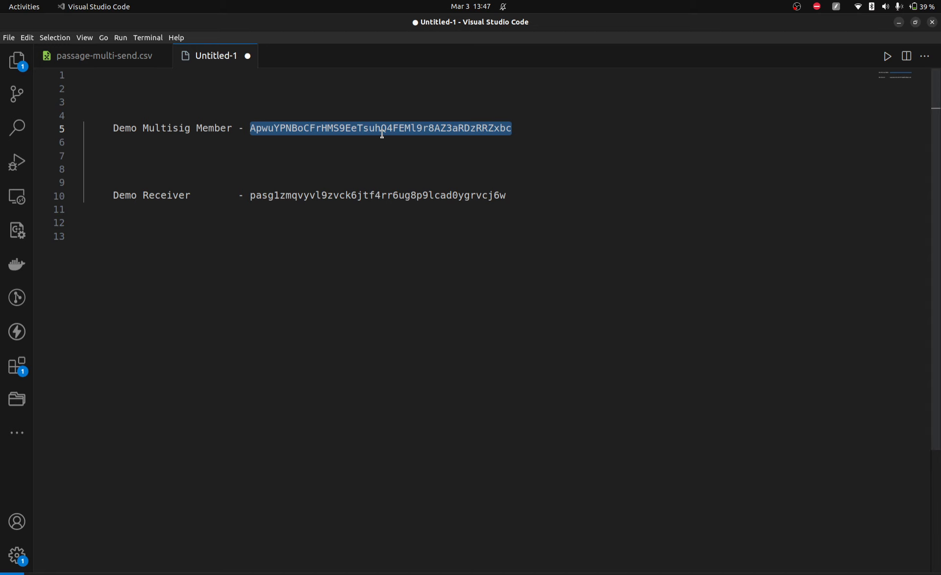
pyautogui.hotkey('alt', 'Tab')
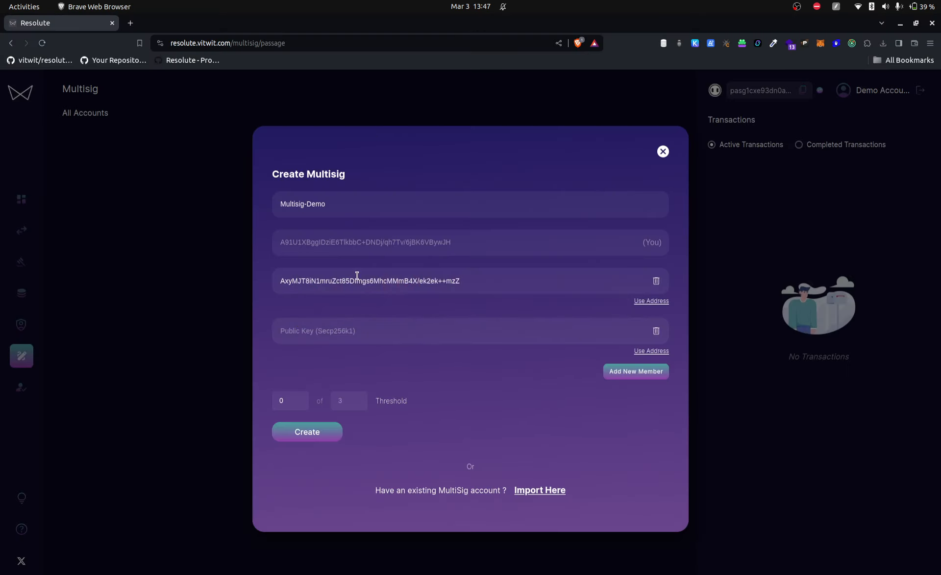
pyautogui.click(326, 320)
pyautogui.write('ApwuYPNBoCFrHMS9EeTsuhQ4FEMl9r8AZ3aRDzRRZxbc')
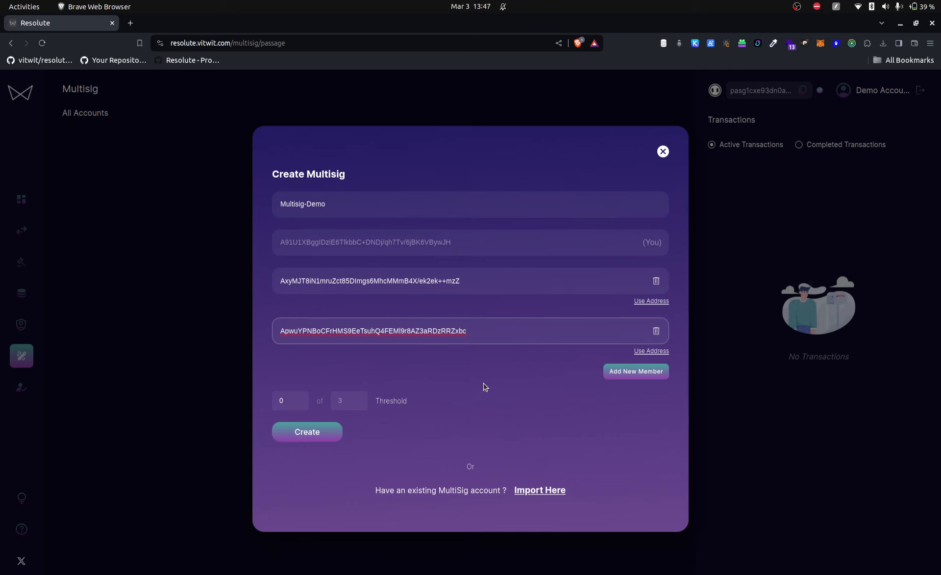
pyautogui.click(383, 359)
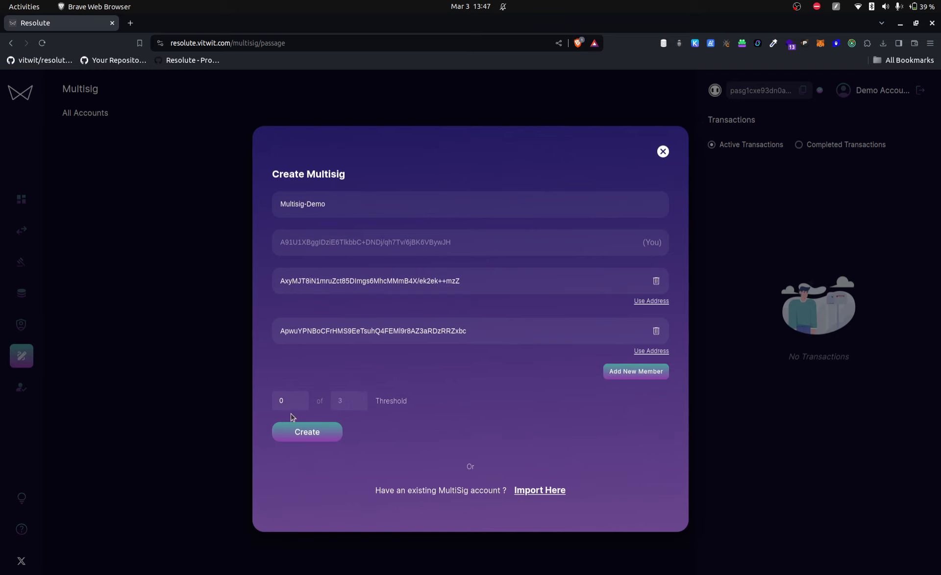
# Step: Set the signature threshold to 2 of 3 and create the multisig account
pyautogui.click(298, 398)
pyautogui.click(364, 366)
pyautogui.click(317, 431)
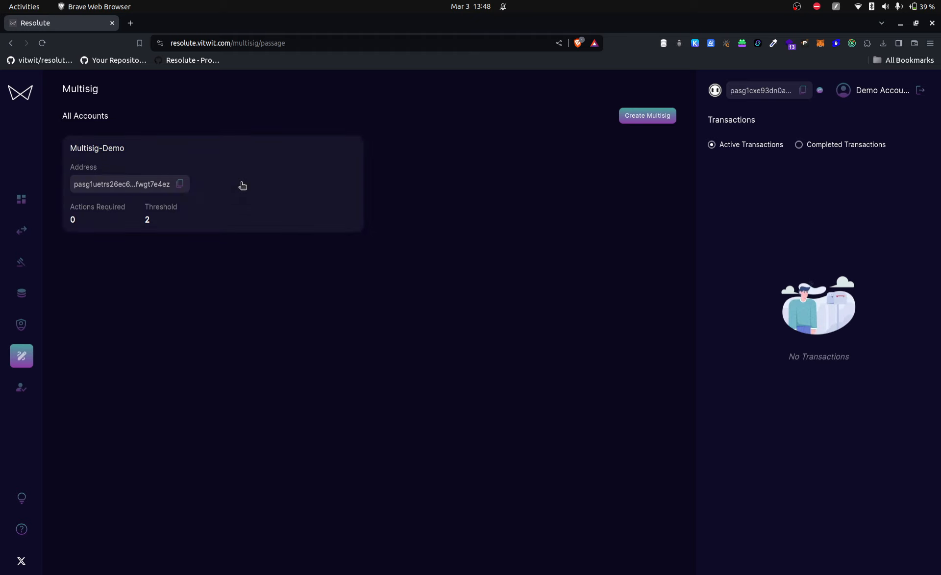
# Step: Open the Multisig-Demo account in a new browser tab and review its address and available tokens
pyautogui.rightClick(236, 167)
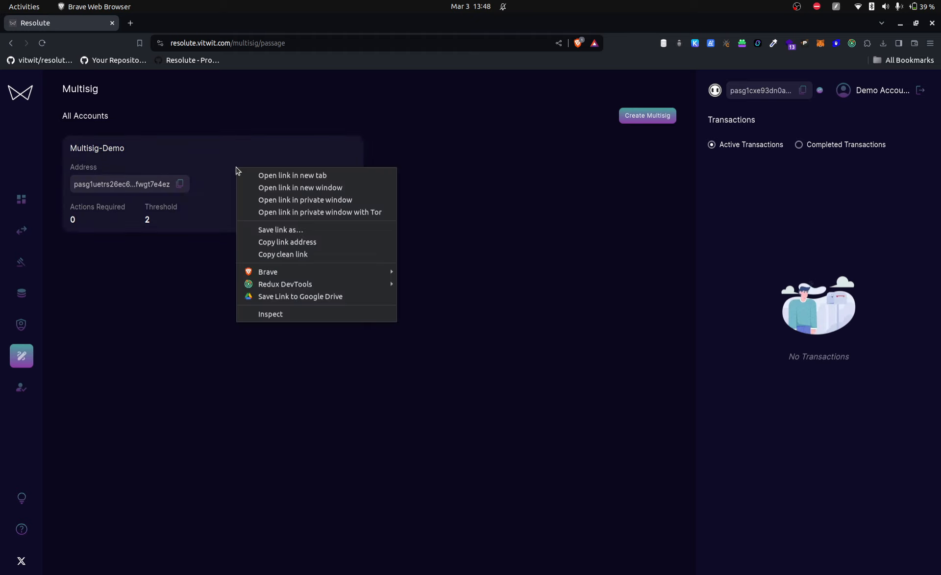
pyautogui.click(270, 176)
pyautogui.click(147, 23)
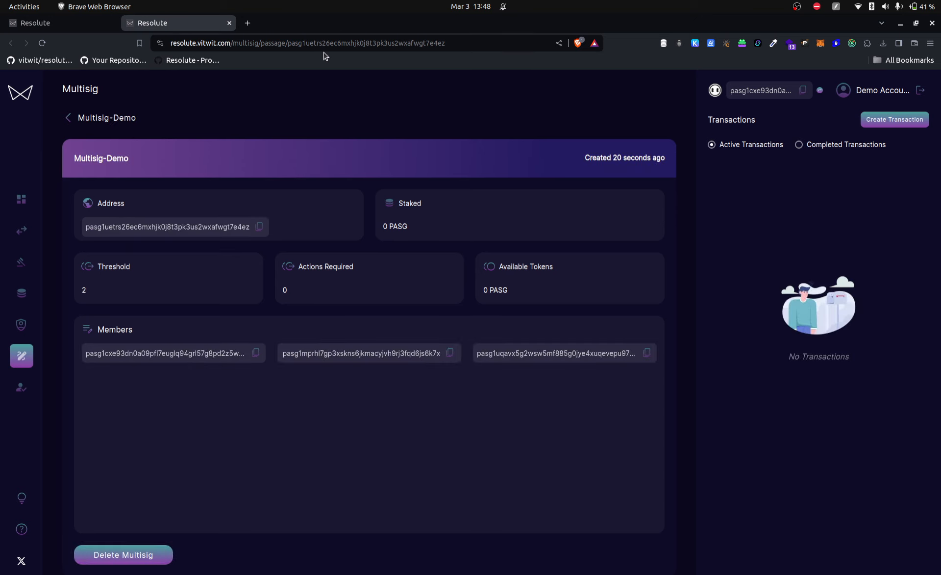
pyautogui.doubleClick(341, 45)
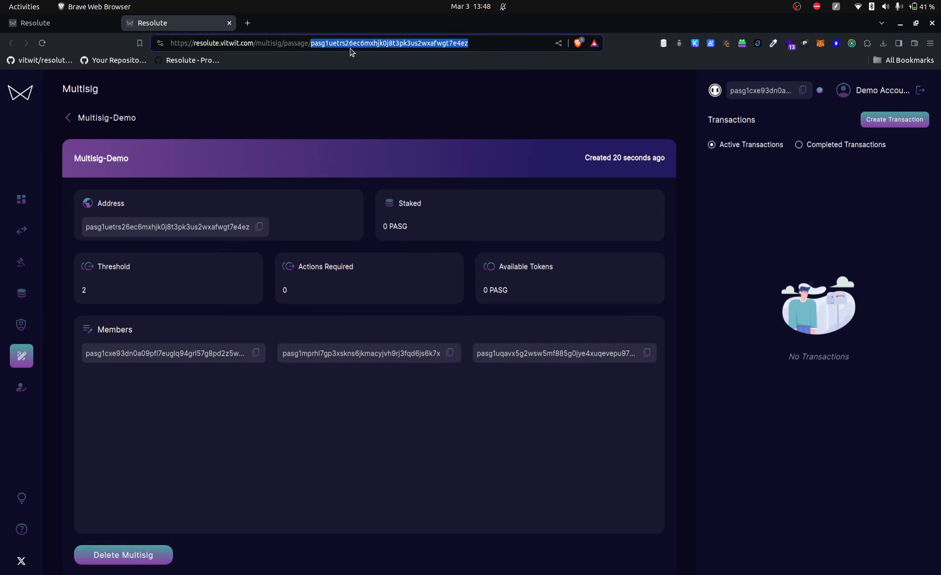
pyautogui.click(353, 119)
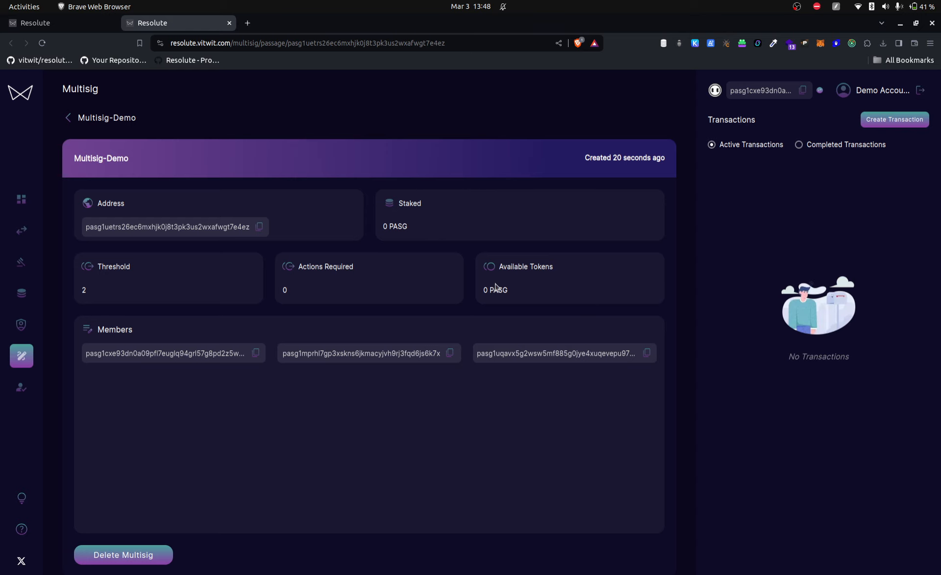
pyautogui.moveTo(483, 291); pyautogui.dragTo(519, 291)
pyautogui.click(530, 296)
# Step: Copy the Multisig-Demo account address and open the Passage transfer form in the original browser tab
pyautogui.click(258, 227)
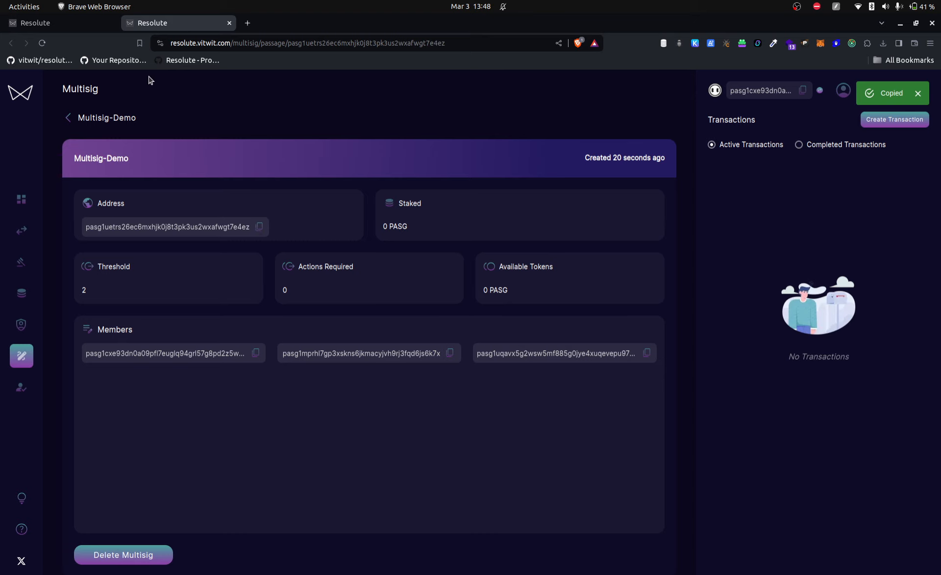
pyautogui.click(46, 25)
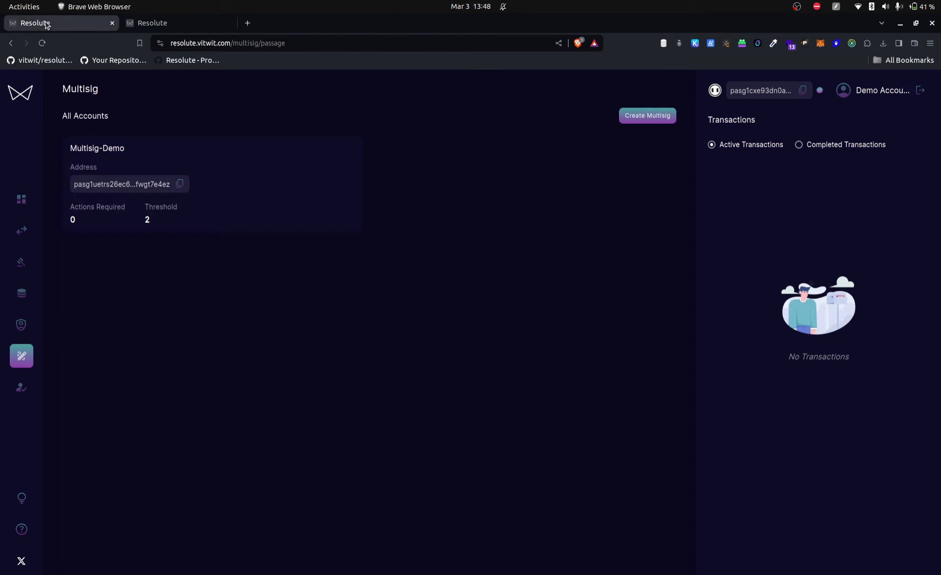
pyautogui.click(22, 233)
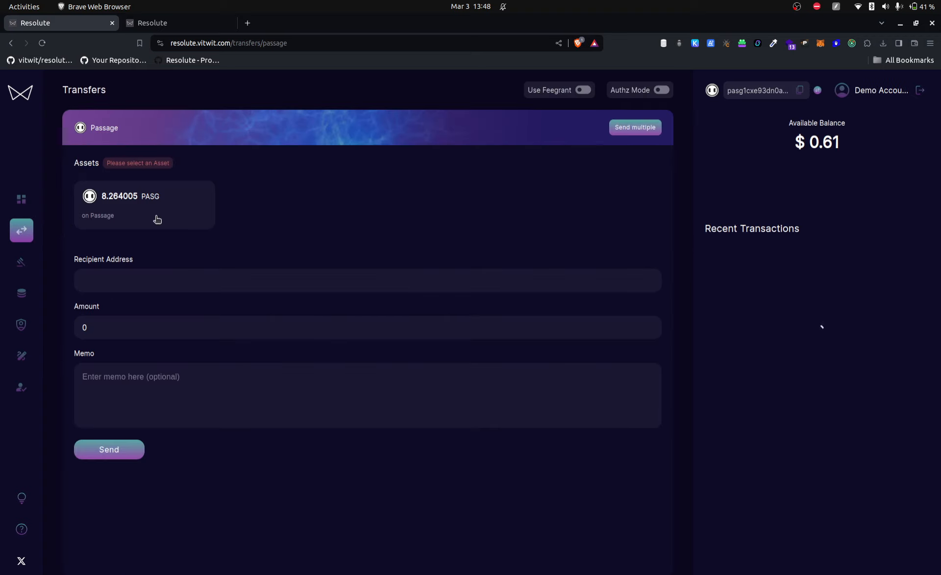
# Step: Send 1 PASG to the copied Multisig-Demo address, approve the transaction in Keplr, and dismiss the result dialog
pyautogui.click(137, 288)
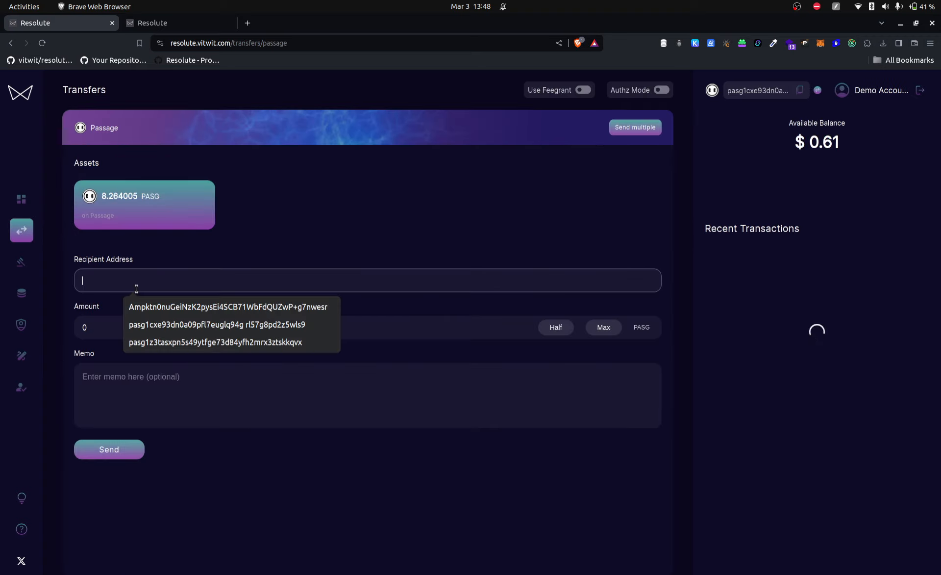
pyautogui.hotkey('ctrl', 'v')
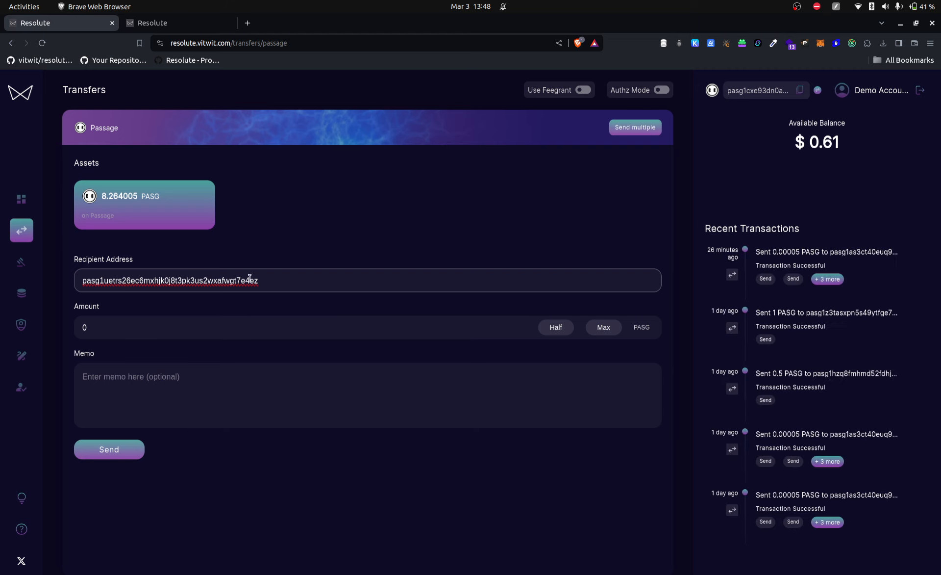
pyautogui.click(119, 332)
pyautogui.press('BackSpace')
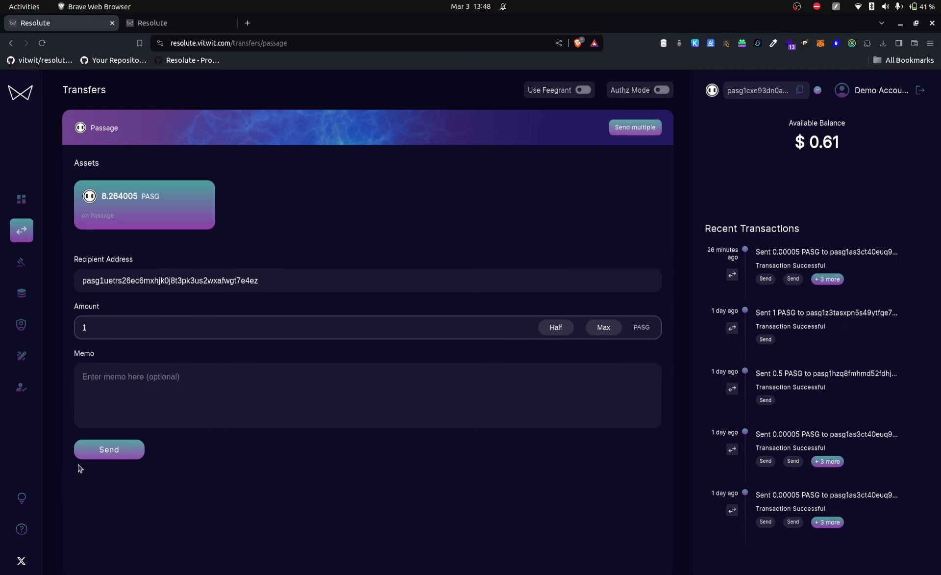
pyautogui.click(114, 451)
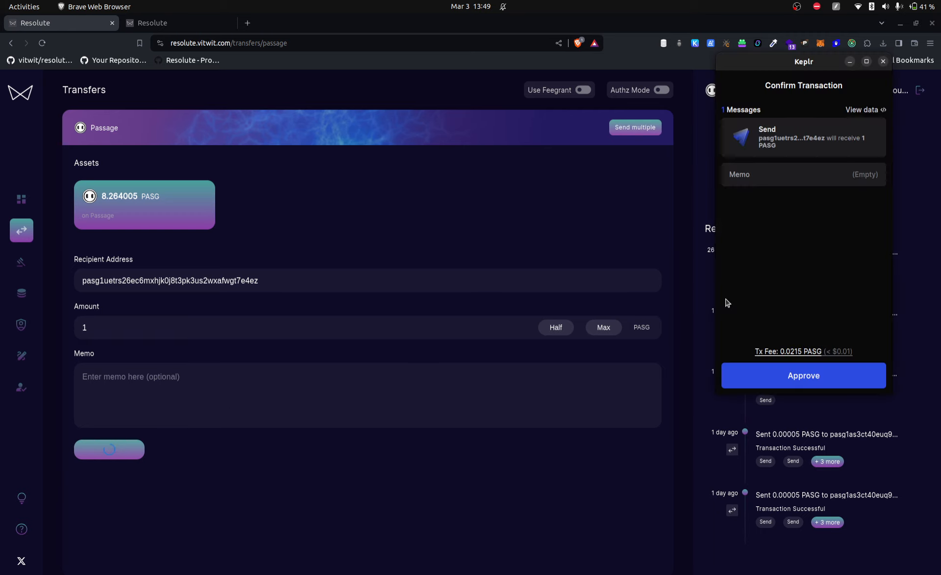
pyautogui.click(808, 375)
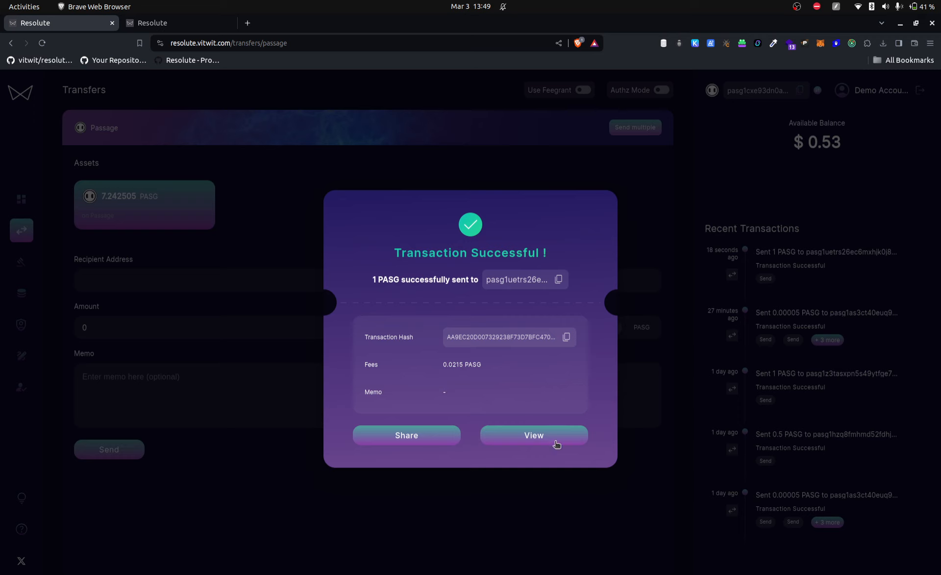
pyautogui.click(661, 394)
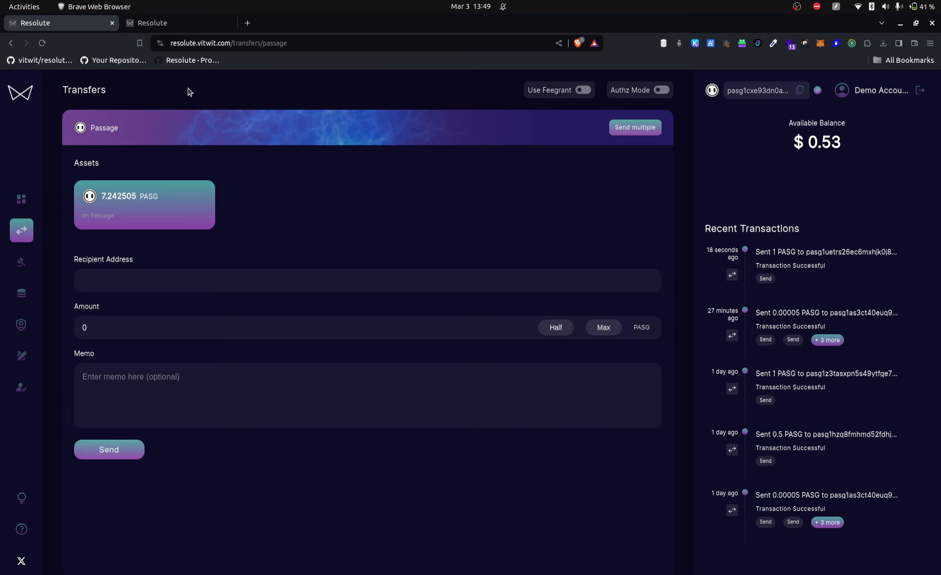
# Step: Reload the Multisig-Demo account page in the other browser tab and check its available tokens
pyautogui.click(167, 24)
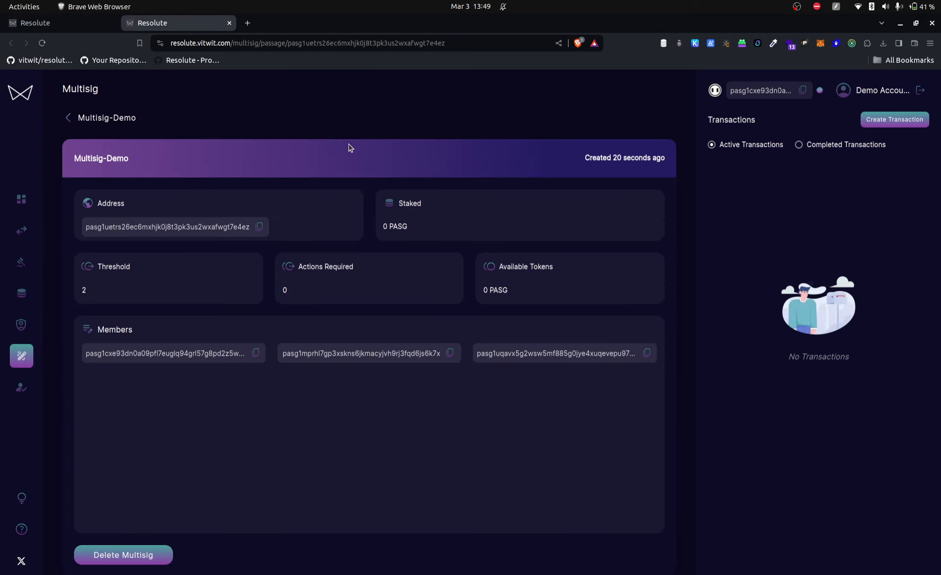
pyautogui.hotkey('ctrl', 'r')
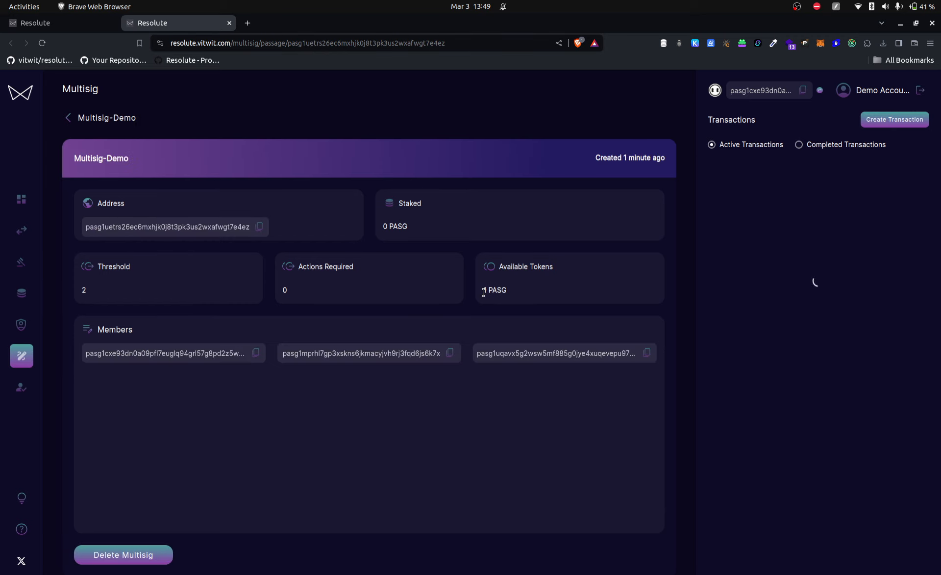
pyautogui.moveTo(484, 292); pyautogui.dragTo(550, 310)
pyautogui.click(590, 284)
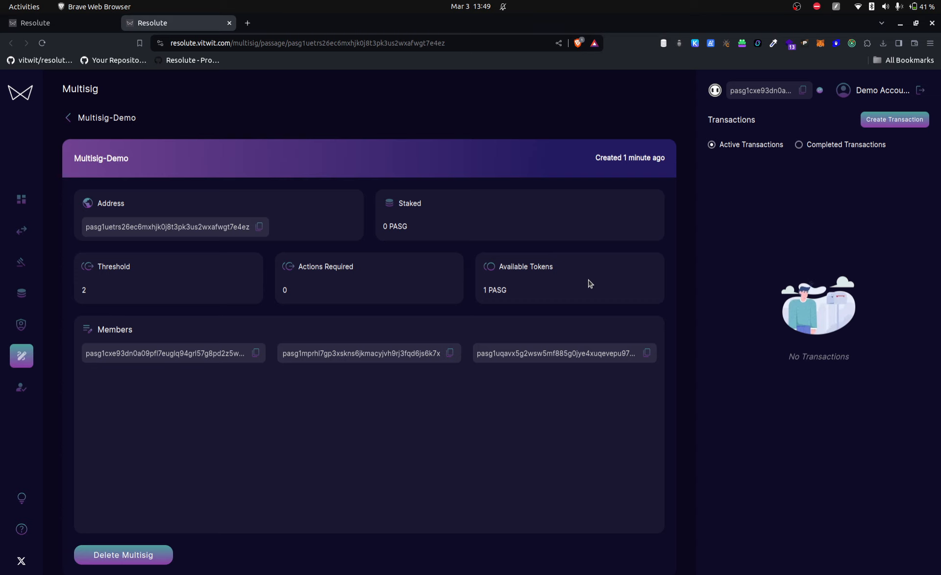
# Step: Start a new manual transaction for the Multisig-Demo account with Send as the message type
pyautogui.click(904, 121)
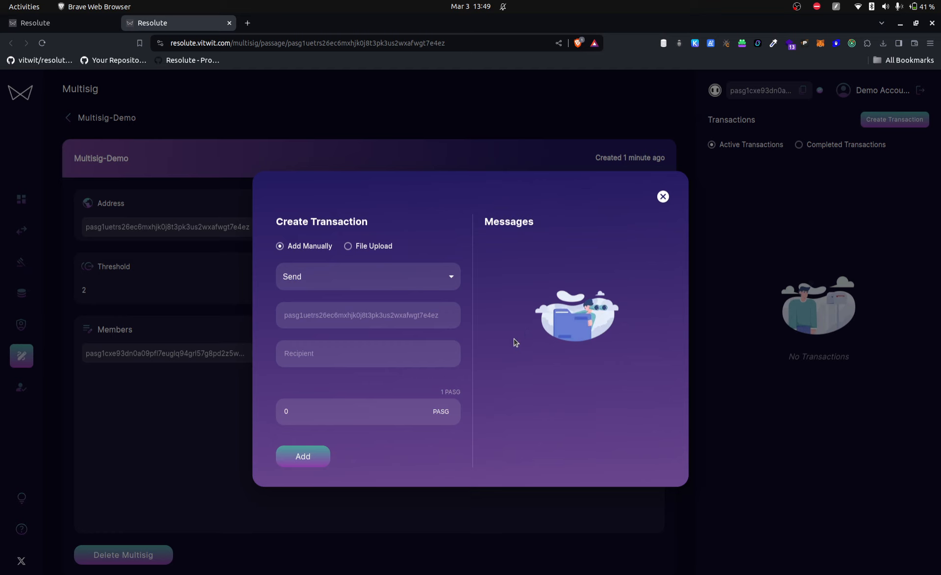
pyautogui.click(329, 278)
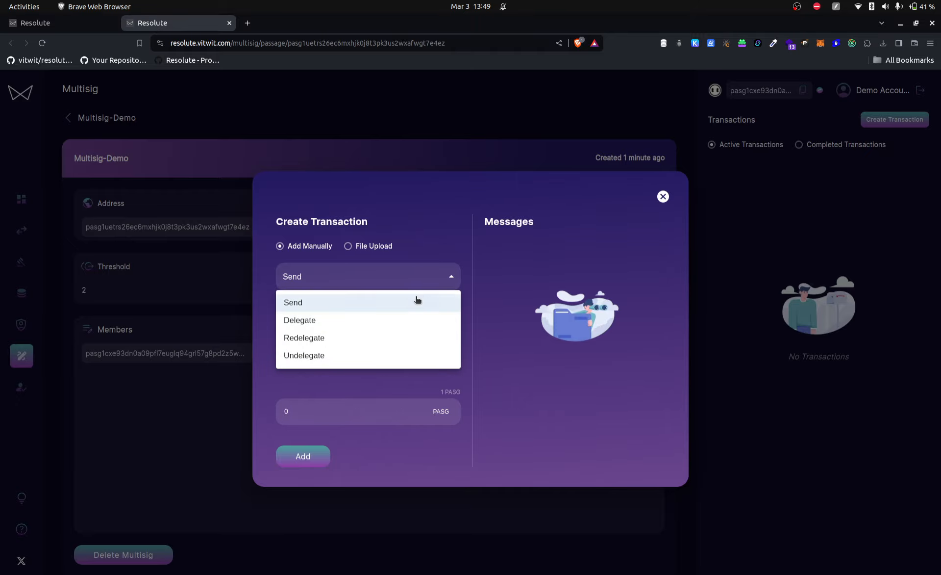
pyautogui.press('super')
pyautogui.click(438, 257)
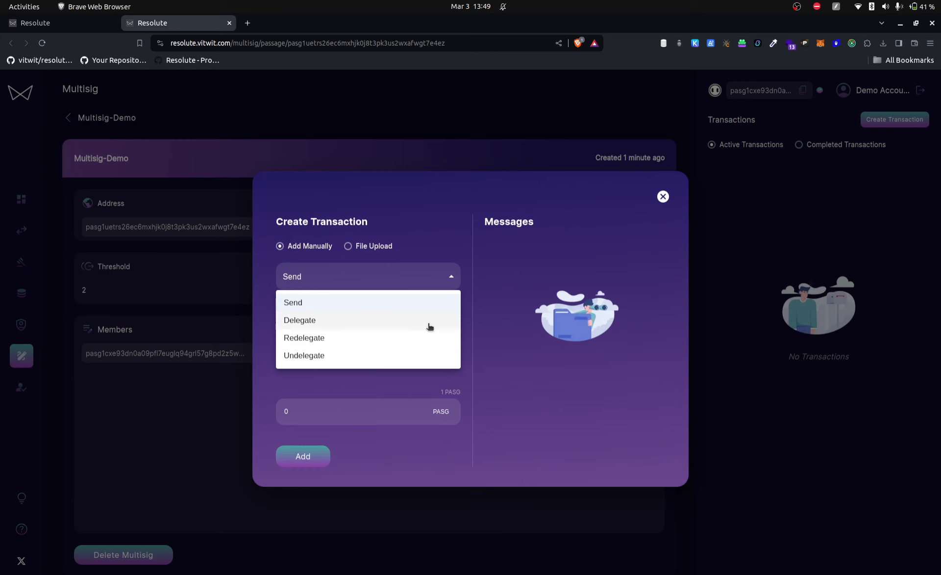
pyautogui.click(303, 305)
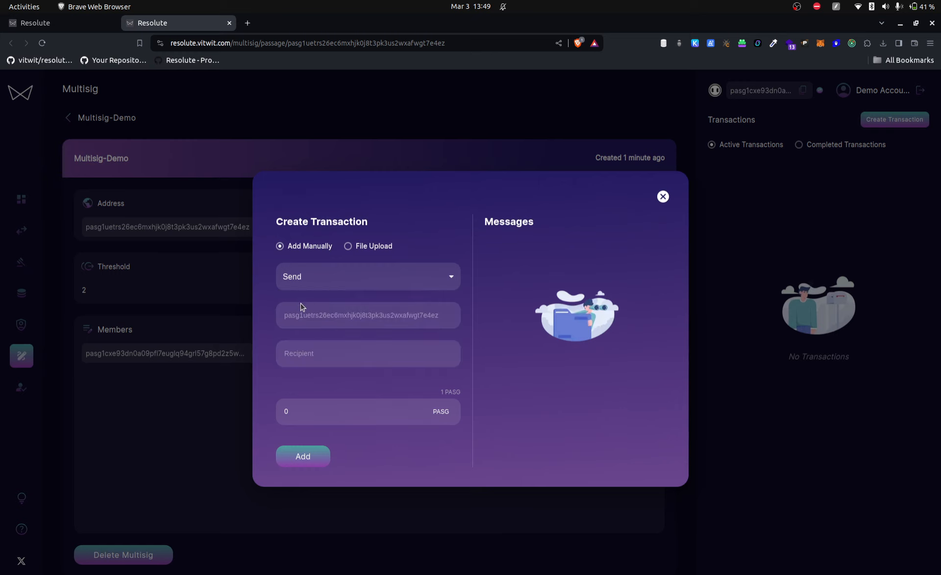
pyautogui.doubleClick(297, 316)
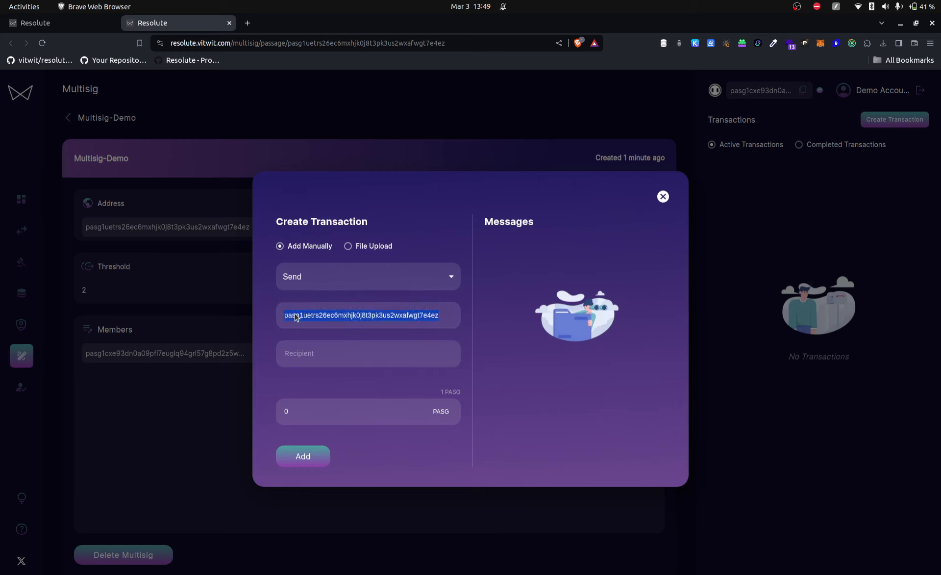
pyautogui.click(297, 317)
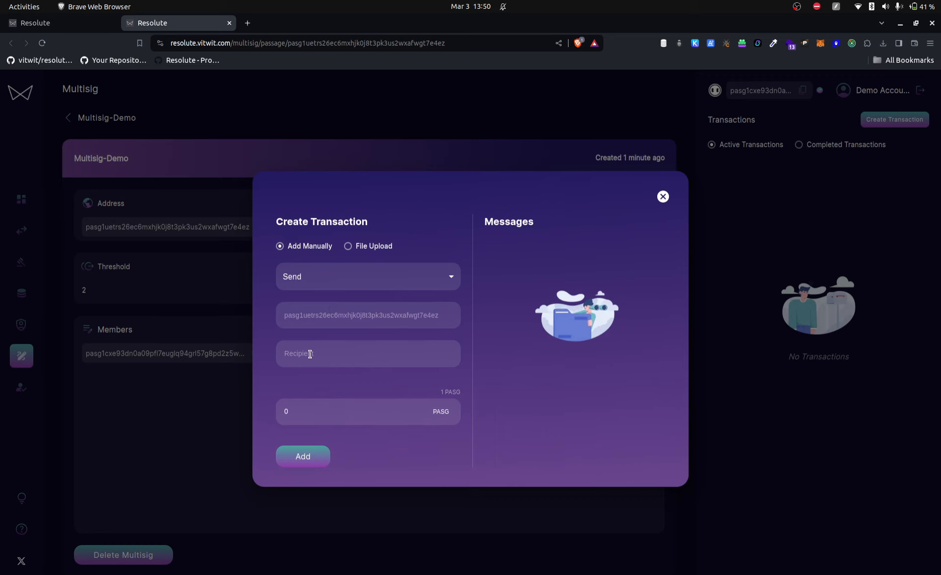
# Step: Add a message sending 0.000001 PASG to the Demo Receiver address copied from the Visual Studio Code note
pyautogui.hotkey('alt', 'Tab')
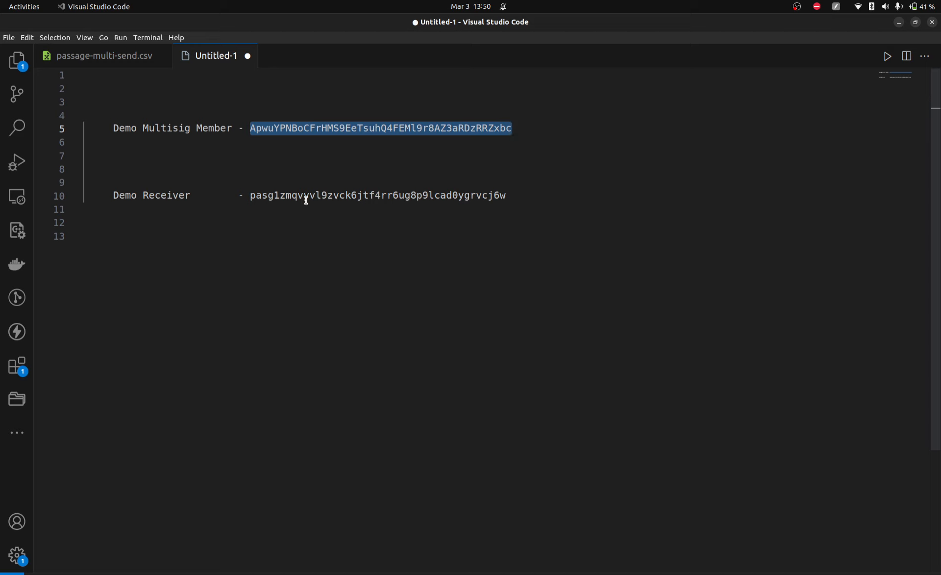
pyautogui.doubleClick(306, 200)
pyautogui.hotkey('ctrl', 'c')
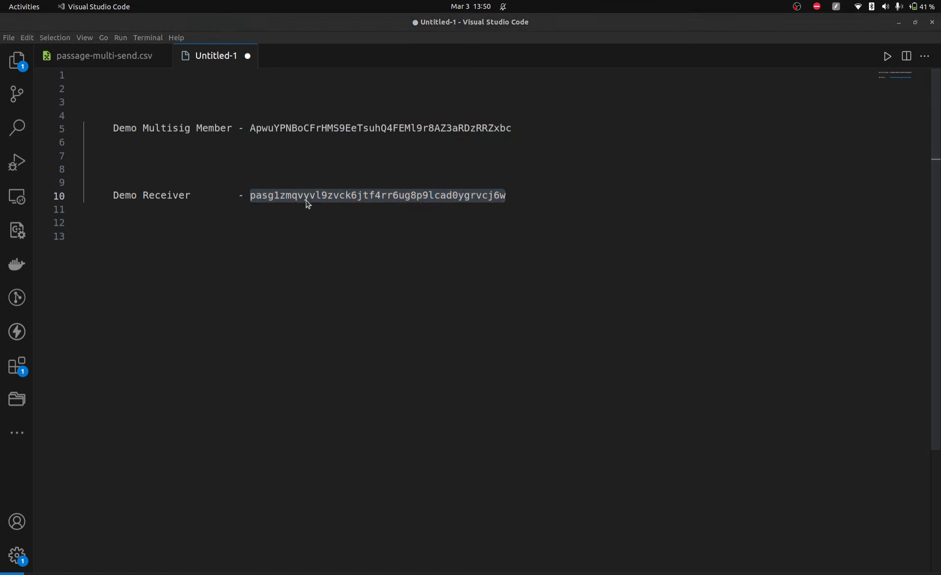
pyautogui.hotkey('alt', 'Tab')
pyautogui.click(315, 349)
pyautogui.hotkey('ctrl', 'v')
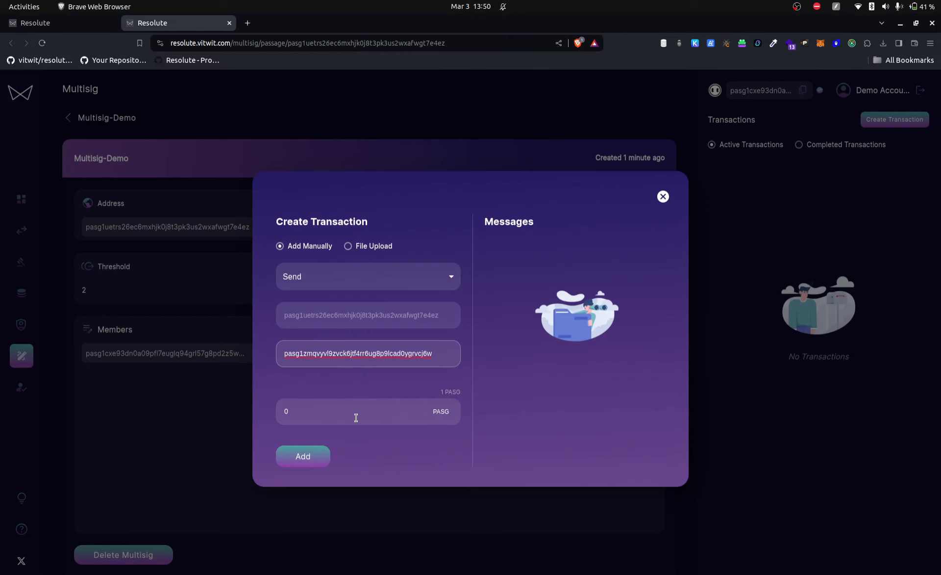
pyautogui.click(312, 417)
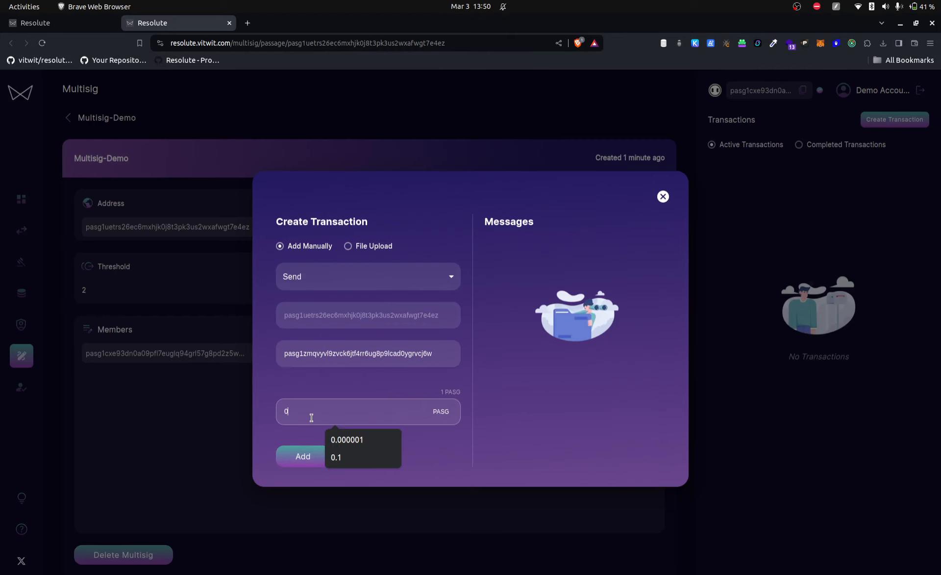
pyautogui.click(381, 440)
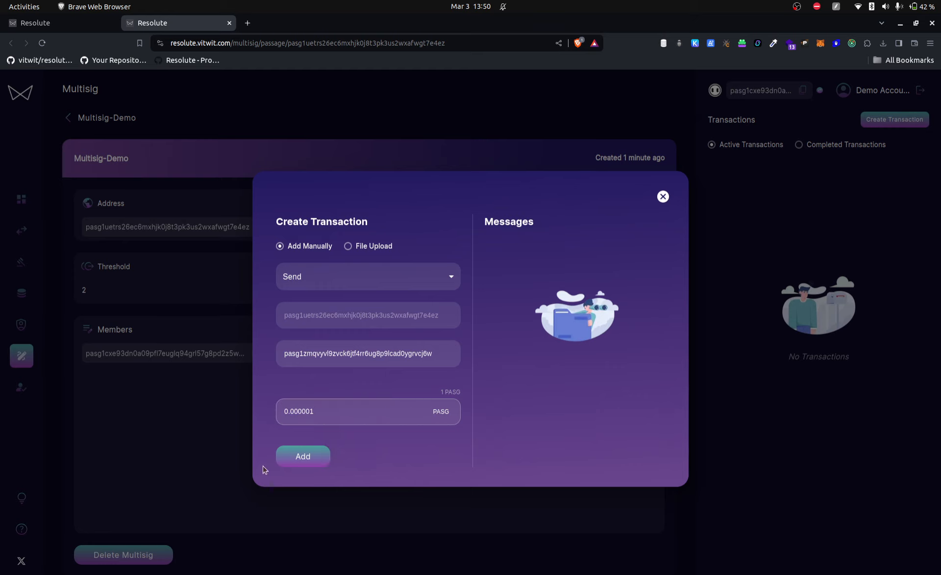
pyautogui.click(318, 458)
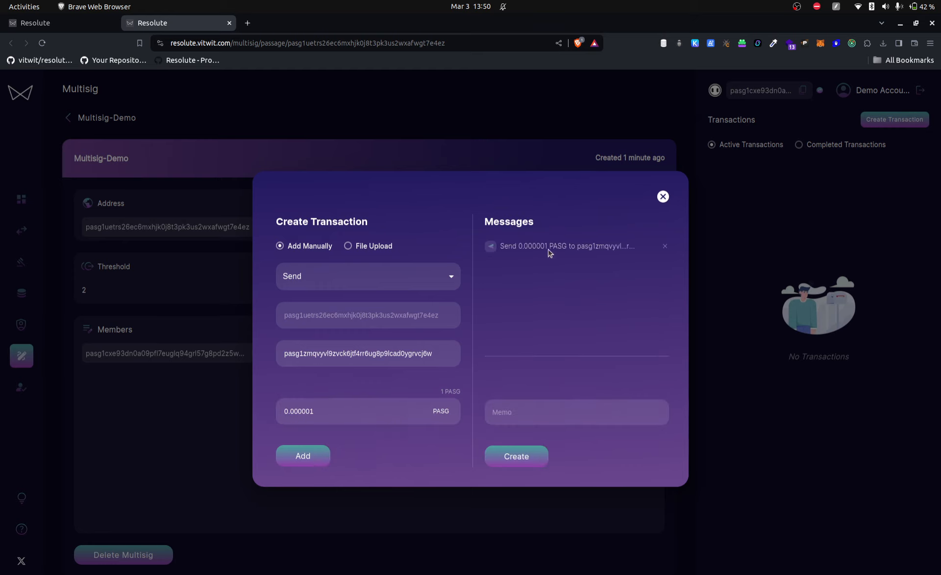
# Step: Add the same send message a second time and remove the duplicate from the message list
pyautogui.moveTo(499, 244); pyautogui.dragTo(617, 245)
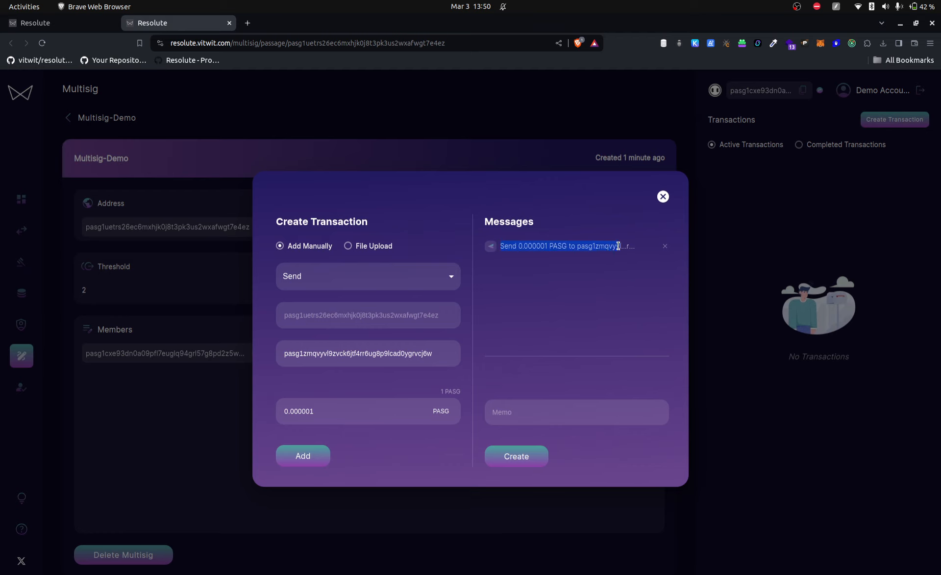
pyautogui.moveTo(618, 245); pyautogui.dragTo(622, 246)
pyautogui.click(308, 456)
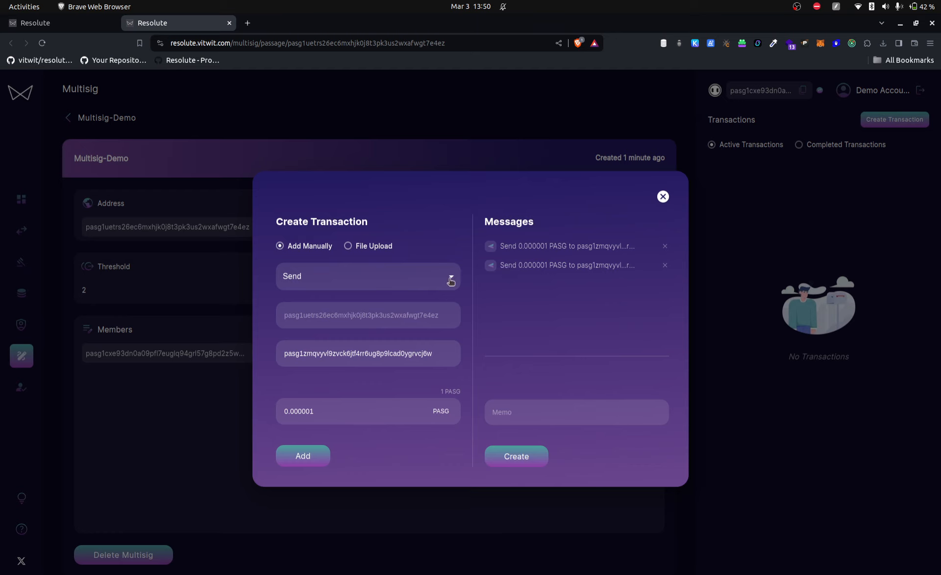
pyautogui.click(665, 266)
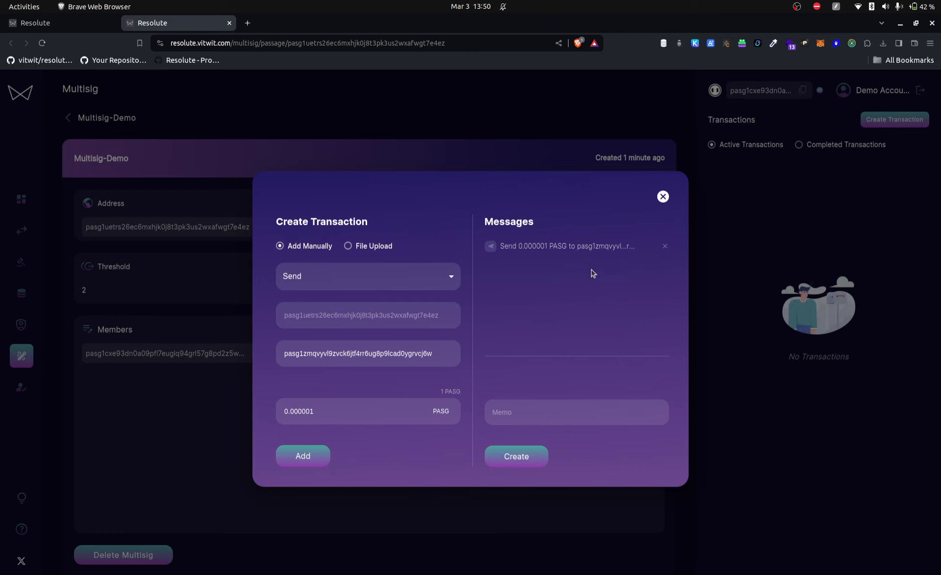
# Step: Add a message delegating 0.1 PASG to the Witval validator and create the multisig transaction
pyautogui.click(395, 275)
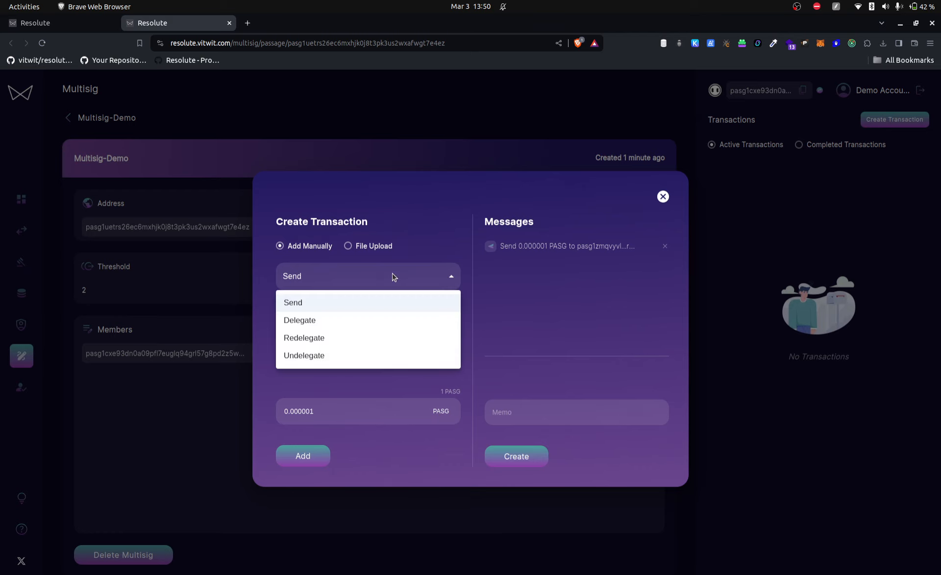
pyautogui.click(322, 325)
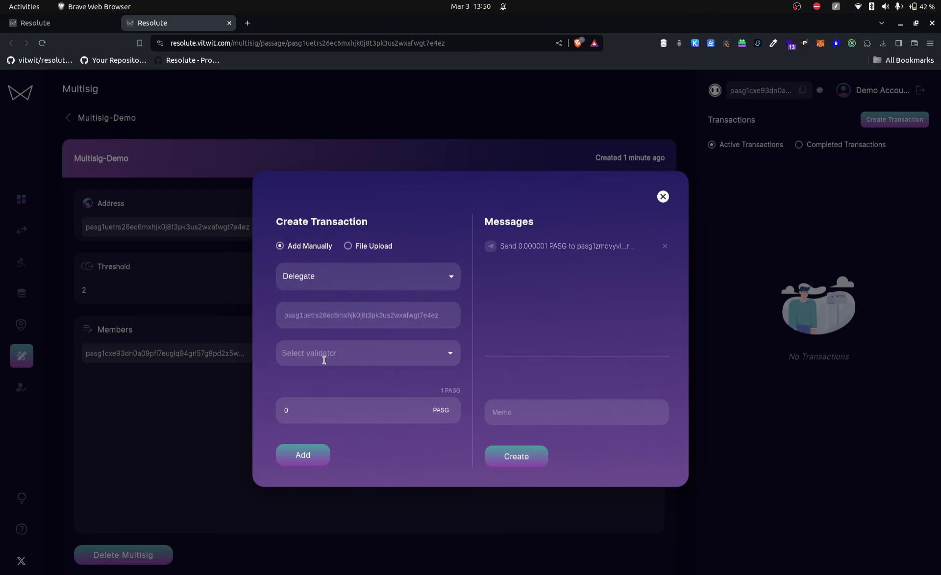
pyautogui.click(324, 358)
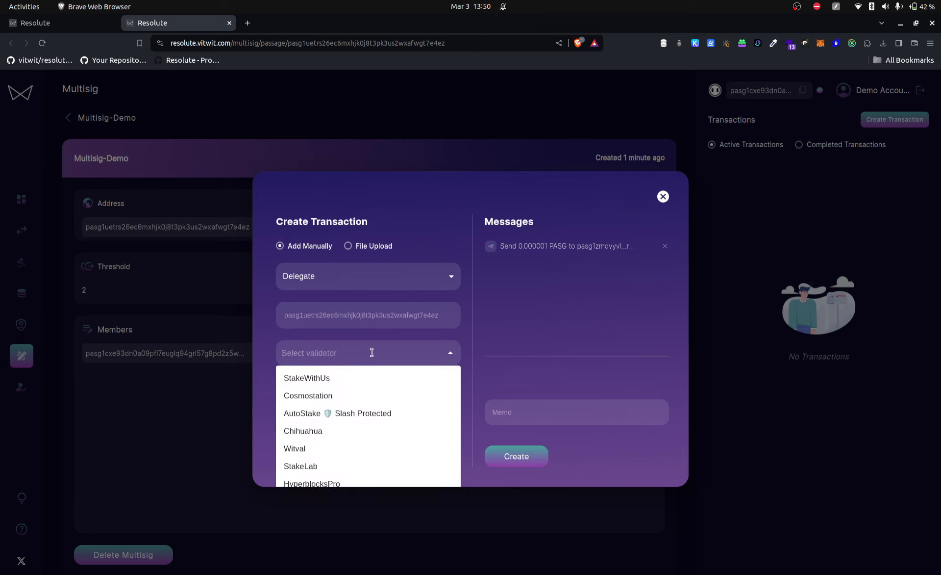
pyautogui.write('witv')
pyautogui.click(300, 381)
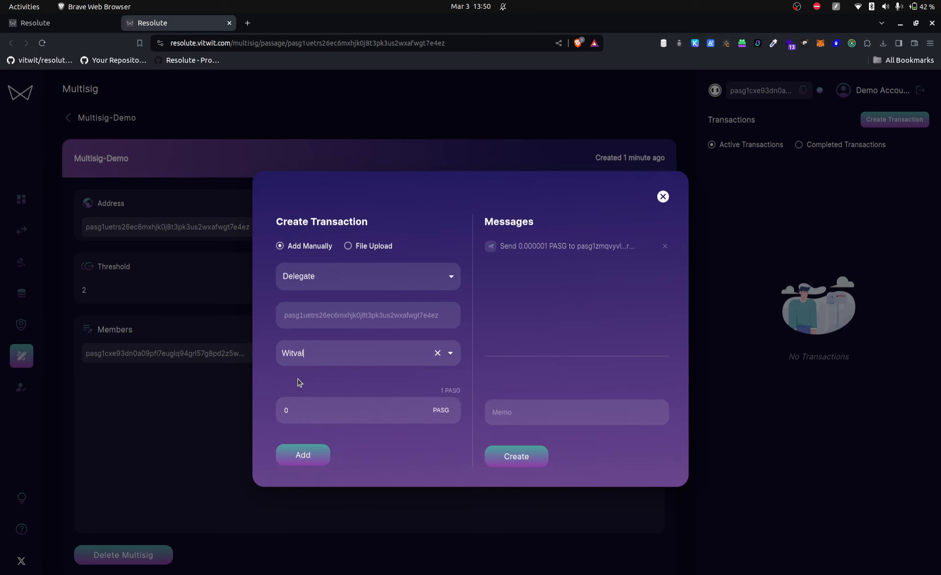
pyautogui.click(338, 420)
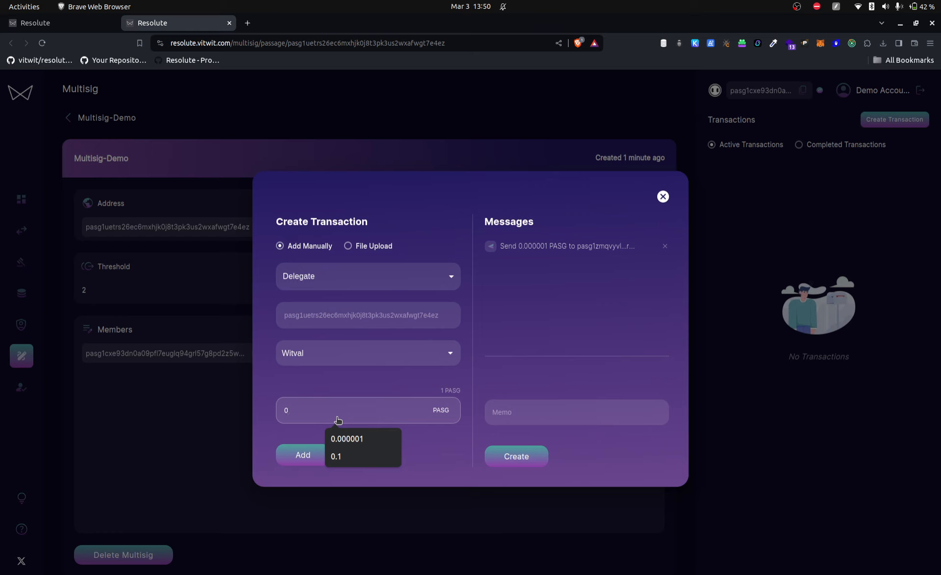
pyautogui.click(338, 457)
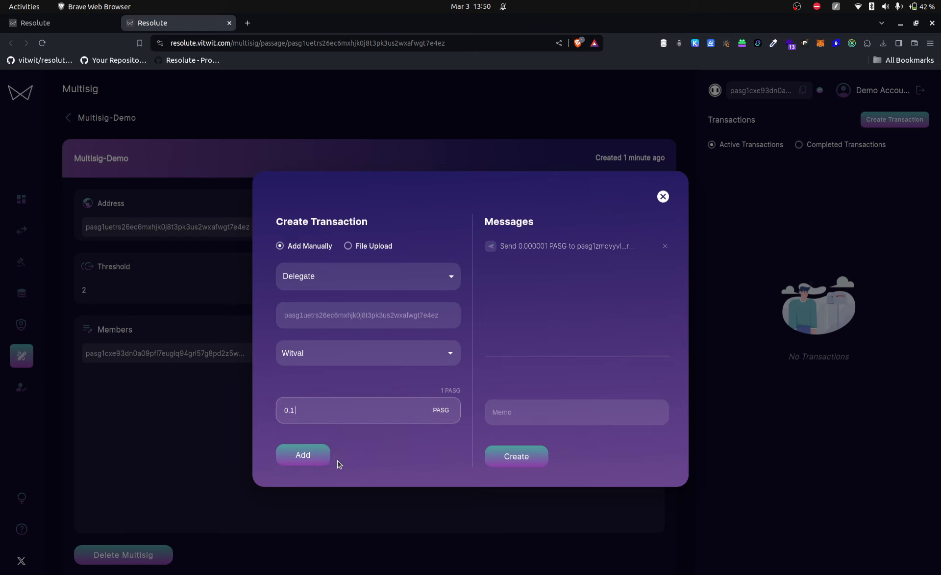
pyautogui.click(300, 455)
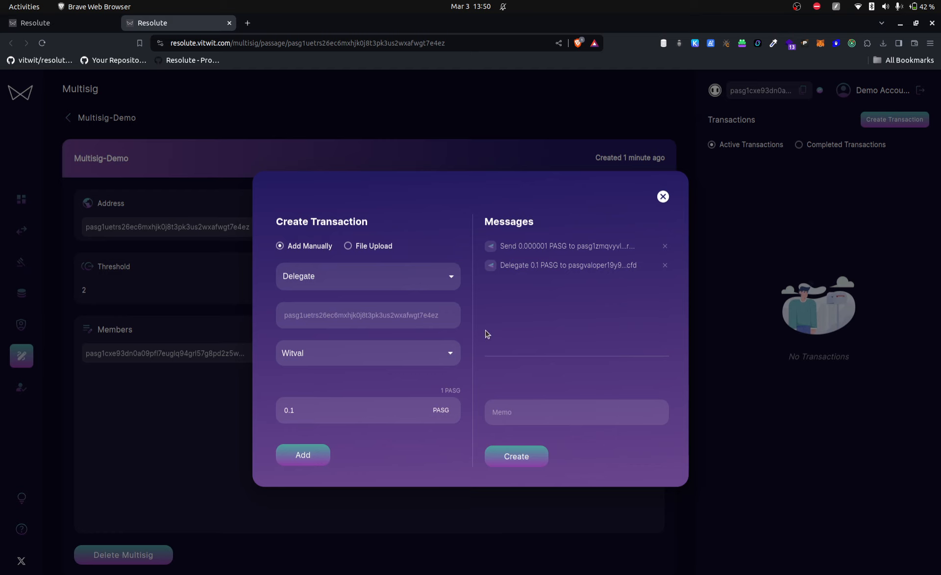
pyautogui.click(513, 464)
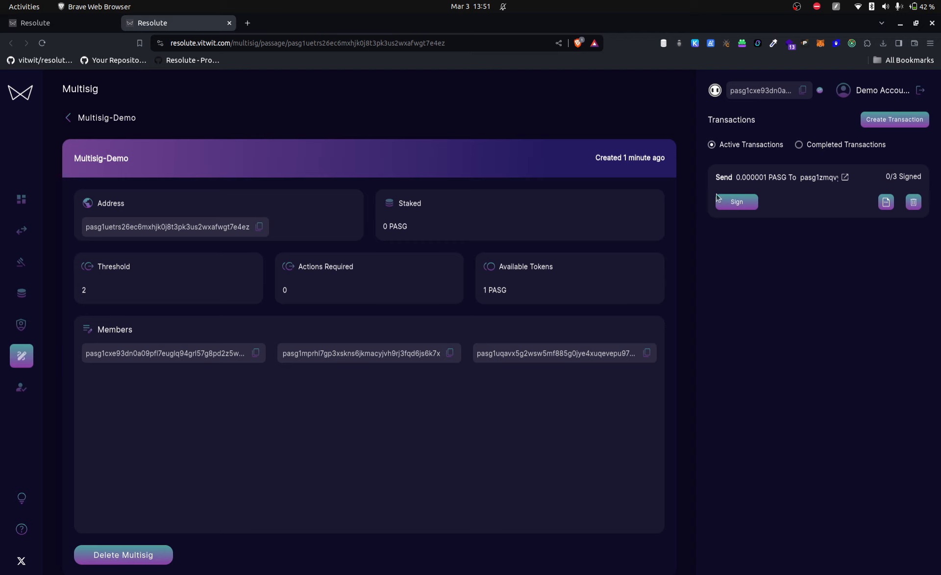
# Step: Review the messages of the new active transaction and open its raw data
pyautogui.click(846, 179)
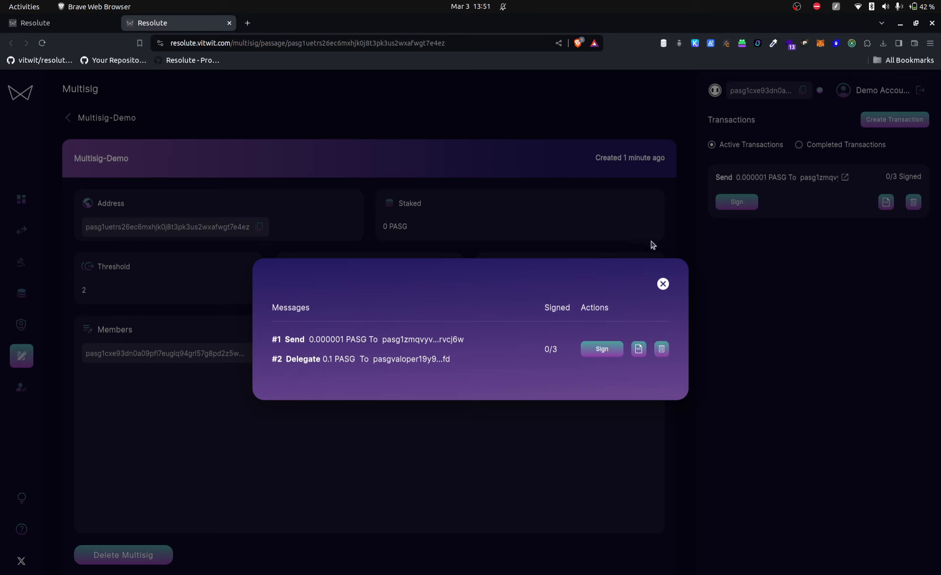
pyautogui.click(785, 241)
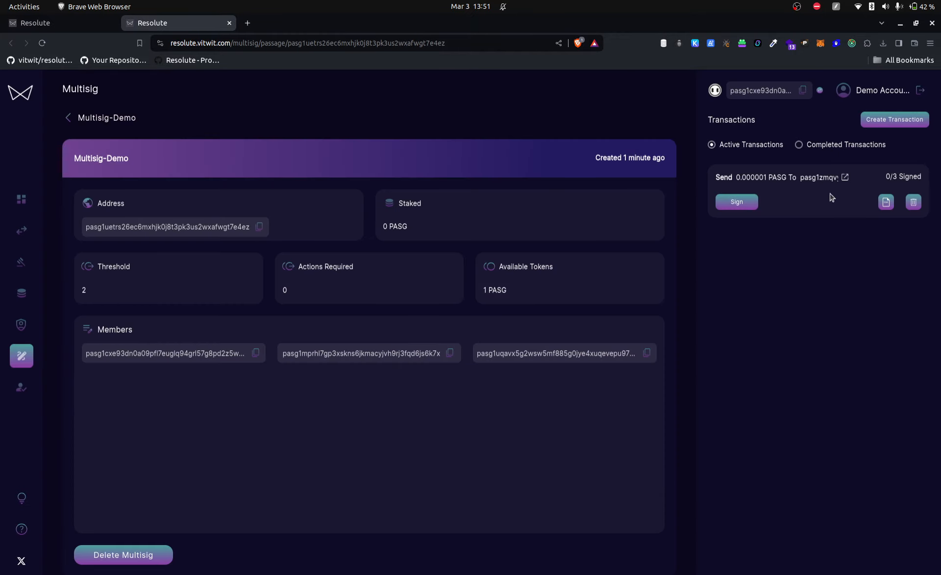
pyautogui.click(885, 206)
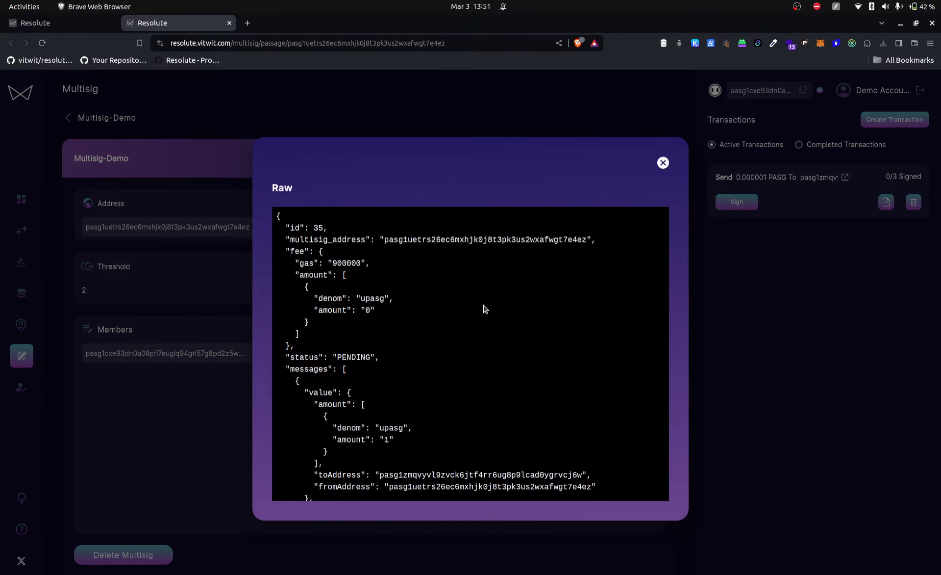
# Step: Read through the raw data of the pending transaction and close it
pyautogui.scroll(-10, 484, 308)
pyautogui.scroll(10, 485, 308)
pyautogui.scroll(-10, 511, 346)
pyautogui.scroll(10, 511, 346)
pyautogui.click(740, 300)
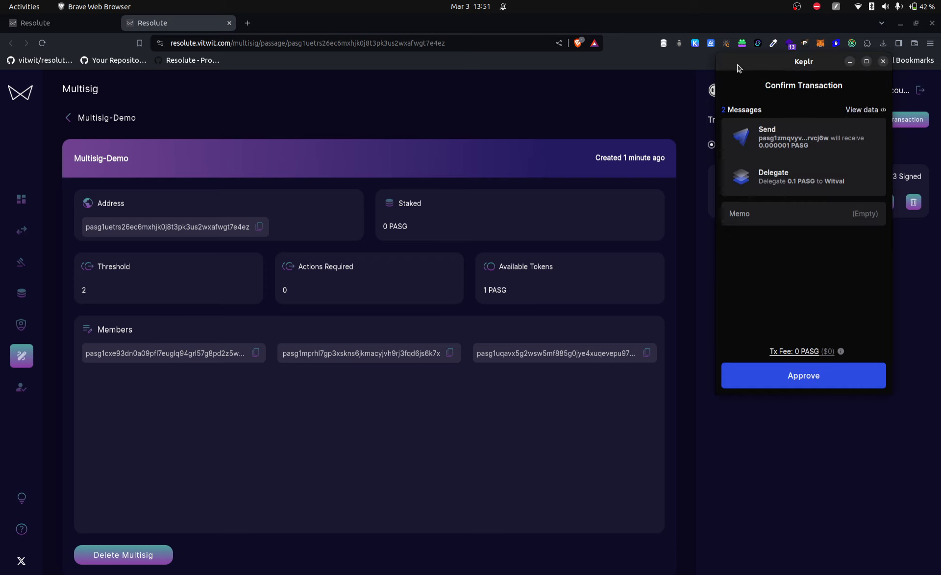
# Step: Sign the send-and-delegate transaction as the first member by approving it in the Keplr wallet
pyautogui.moveTo(734, 63); pyautogui.dragTo(542, 104)
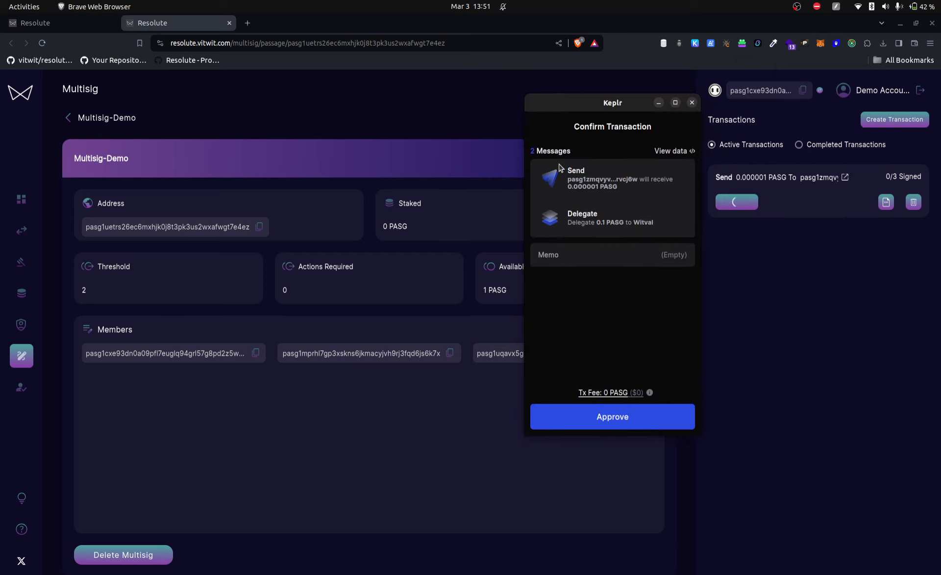
pyautogui.click(612, 418)
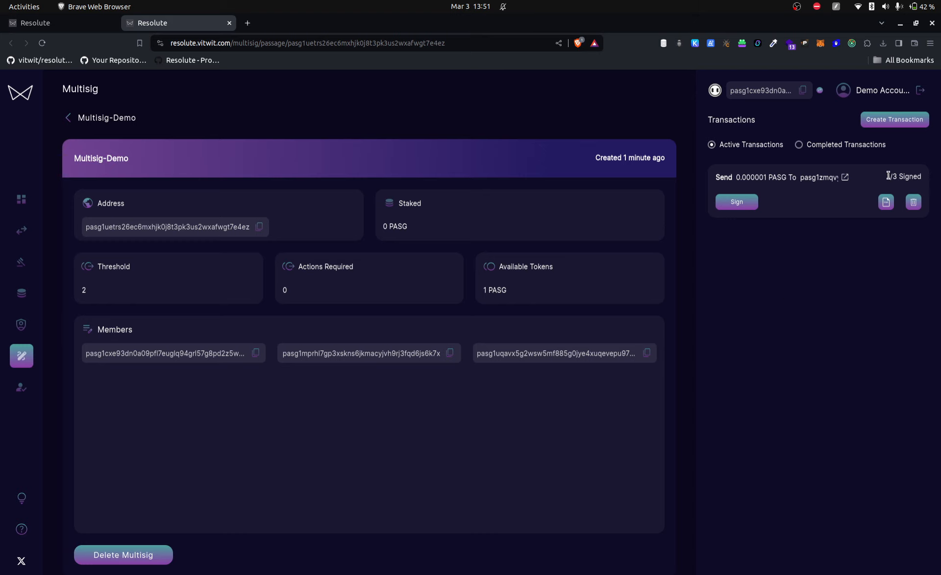
pyautogui.moveTo(889, 180); pyautogui.dragTo(893, 175)
# Step: Switch to Google Chrome, open the Multisig-Demo account and sign its pending transaction as the second member, approving it in Keplr
pyautogui.hotkey('alt', 'Tab')
pyautogui.hotkey('alt', 'Tab')
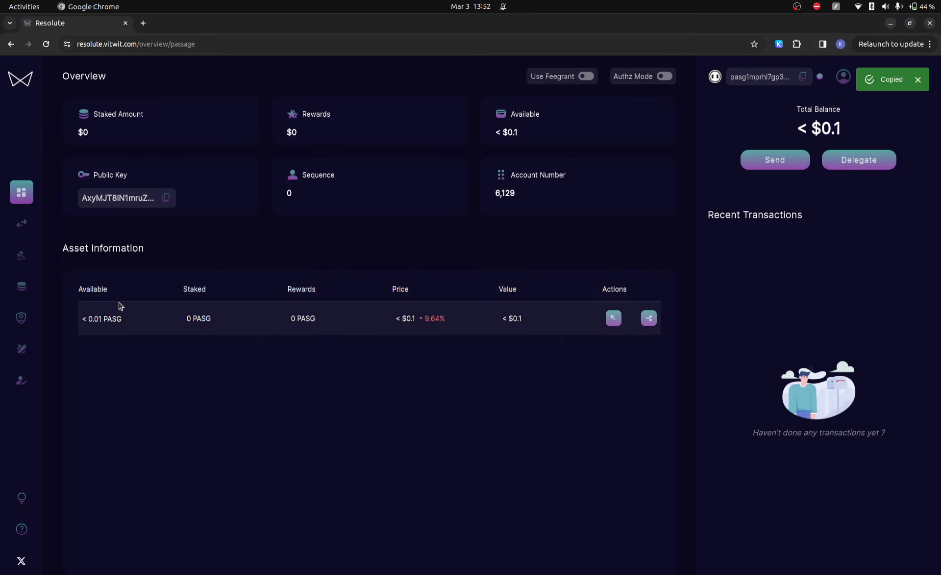
pyautogui.click(26, 354)
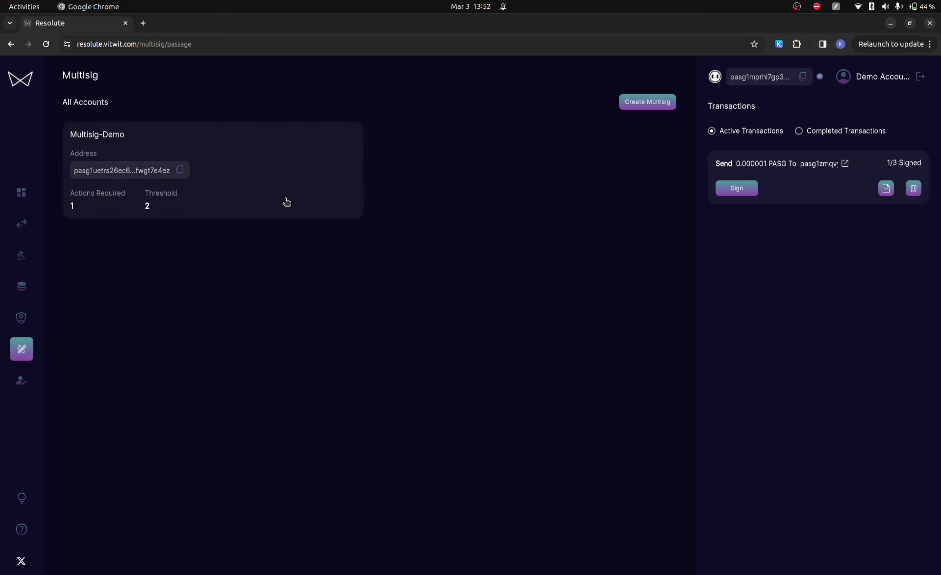
pyautogui.click(275, 162)
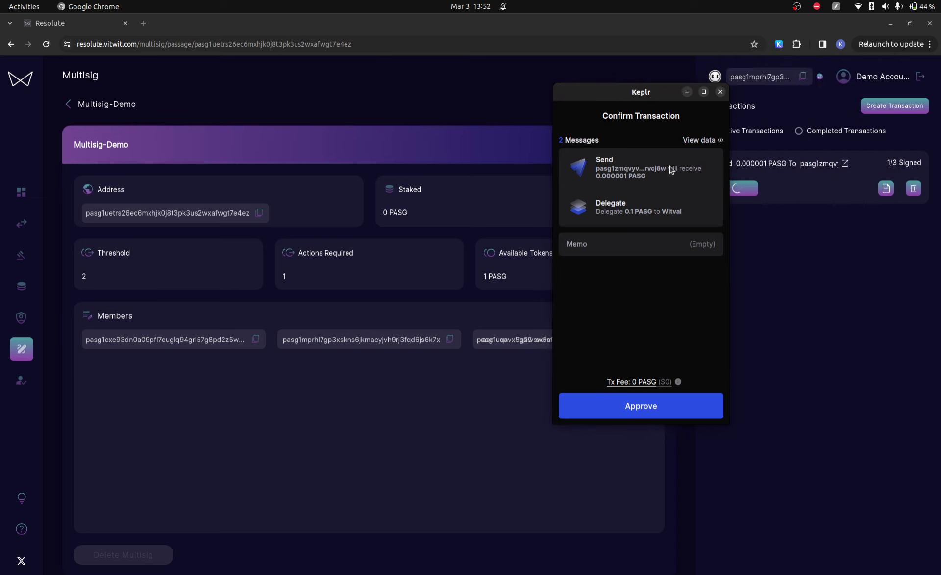
pyautogui.click(629, 407)
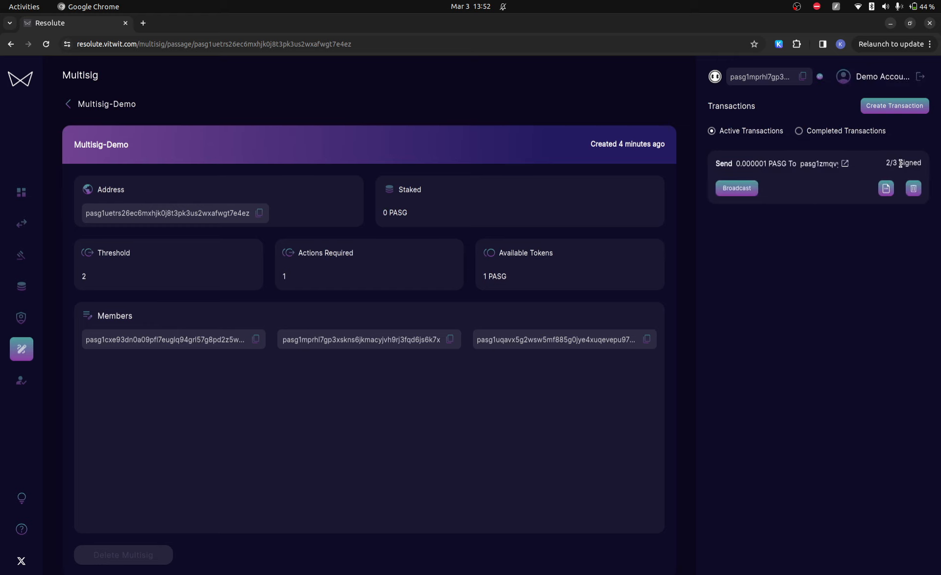
# Step: Check the multisig's signing threshold and broadcast the signed transaction
pyautogui.moveTo(82, 278); pyautogui.dragTo(101, 281)
pyautogui.click(101, 281)
pyautogui.click(748, 191)
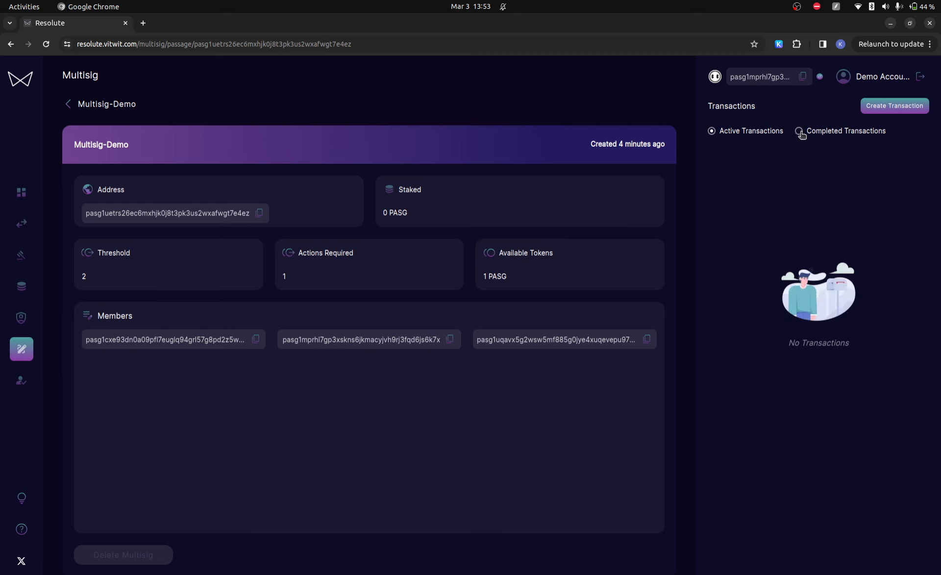
# Step: List the completed transactions of Multisig-Demo and review the messages of the broadcast transaction
pyautogui.click(801, 132)
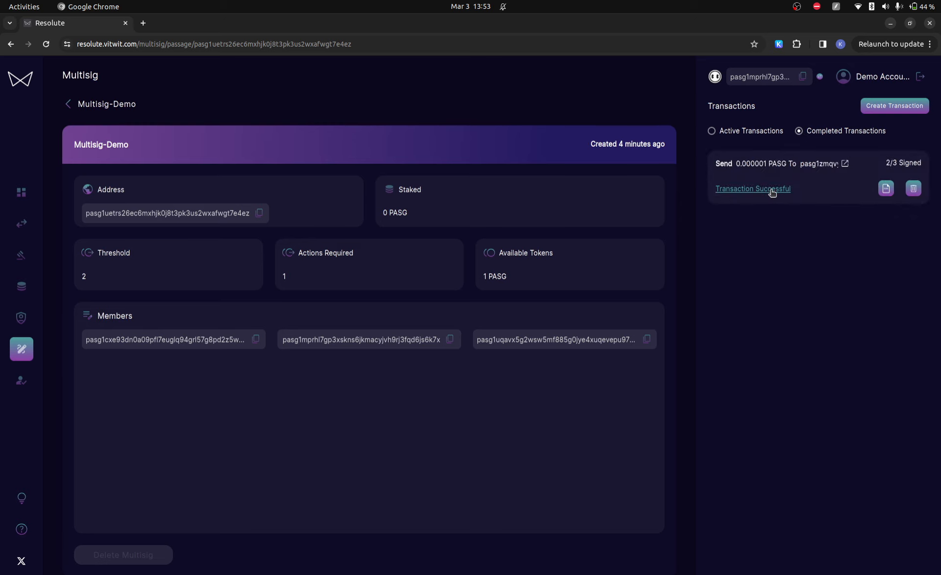
pyautogui.click(845, 166)
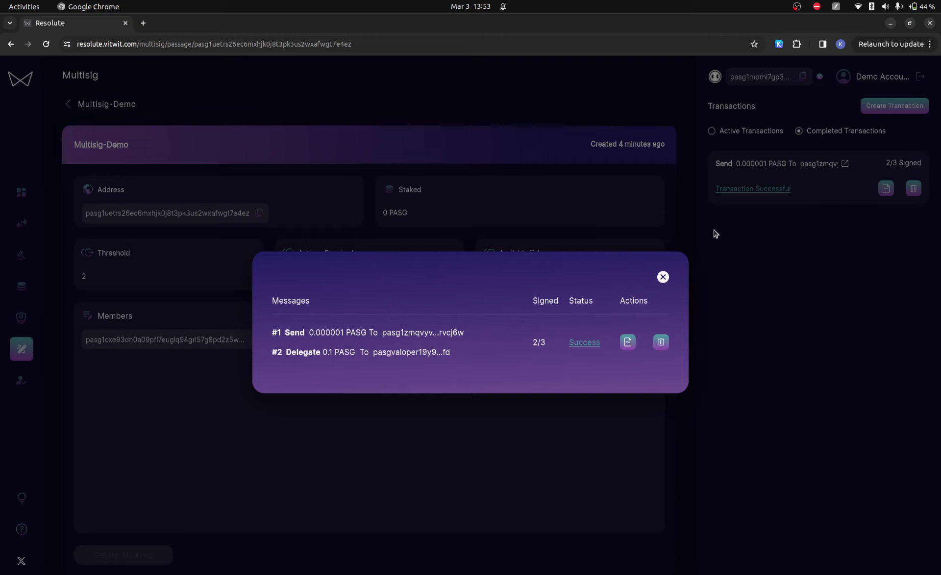
pyautogui.click(732, 232)
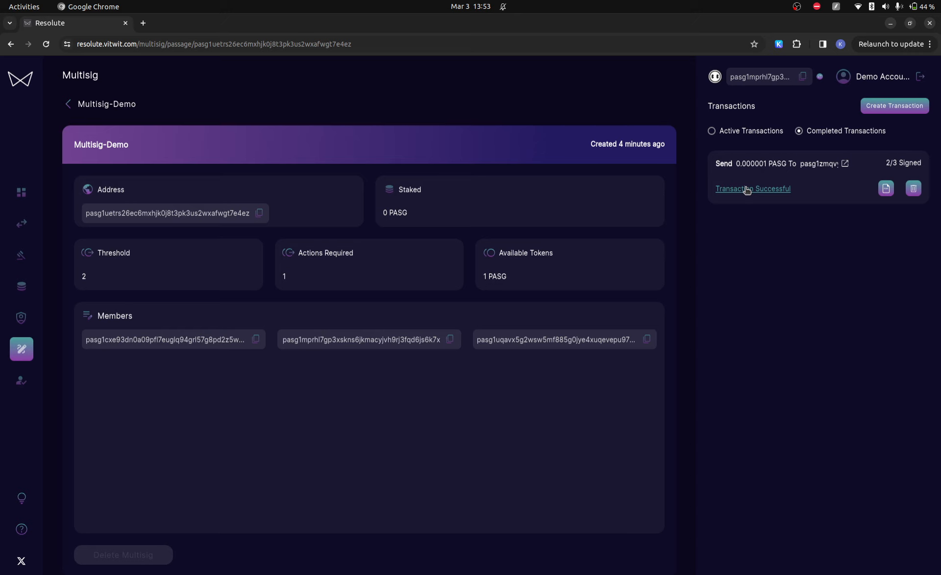
# Step: Open the completed transaction on Mintscan and examine its transaction info and its Send and Delegate message details
pyautogui.click(746, 189)
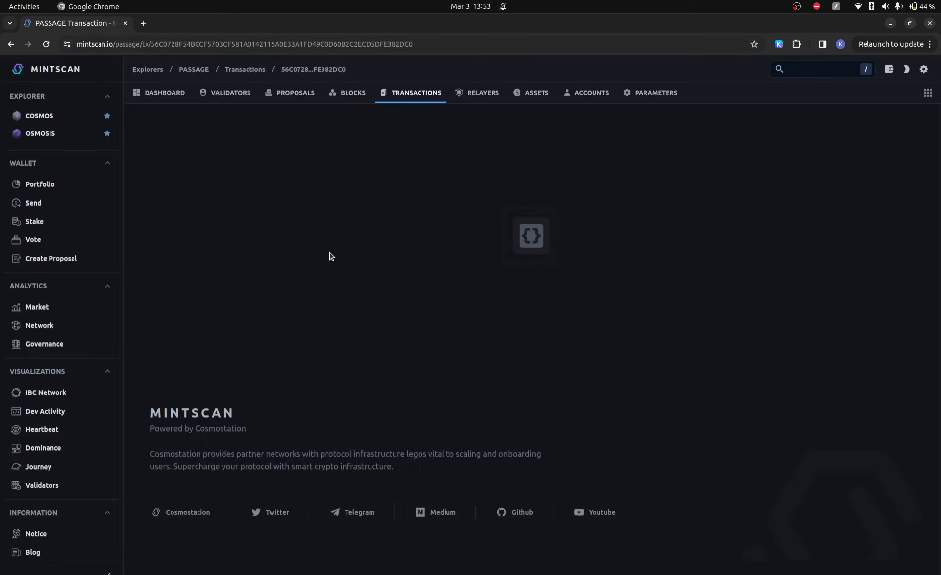
pyautogui.scroll(-4, 331, 294)
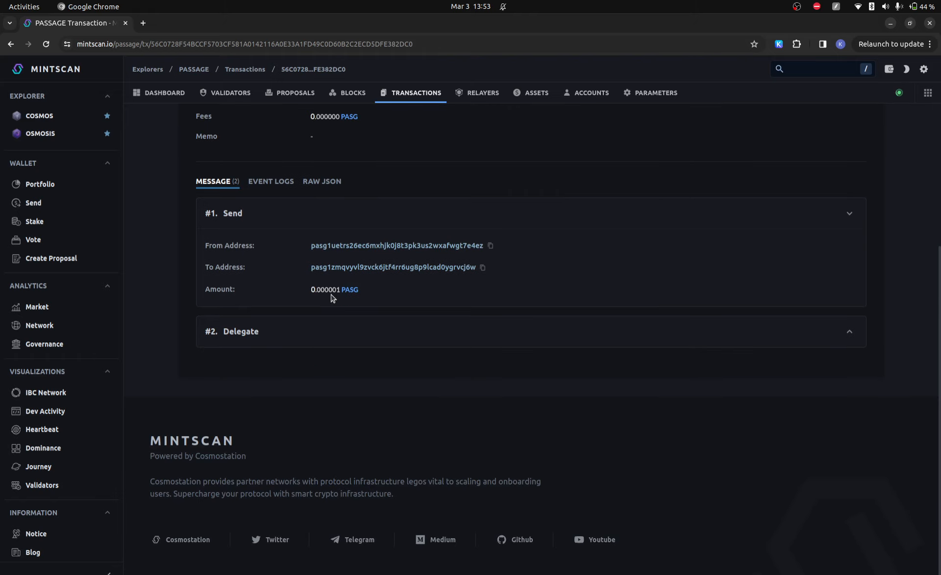
pyautogui.scroll(2, 331, 294)
pyautogui.click(850, 420)
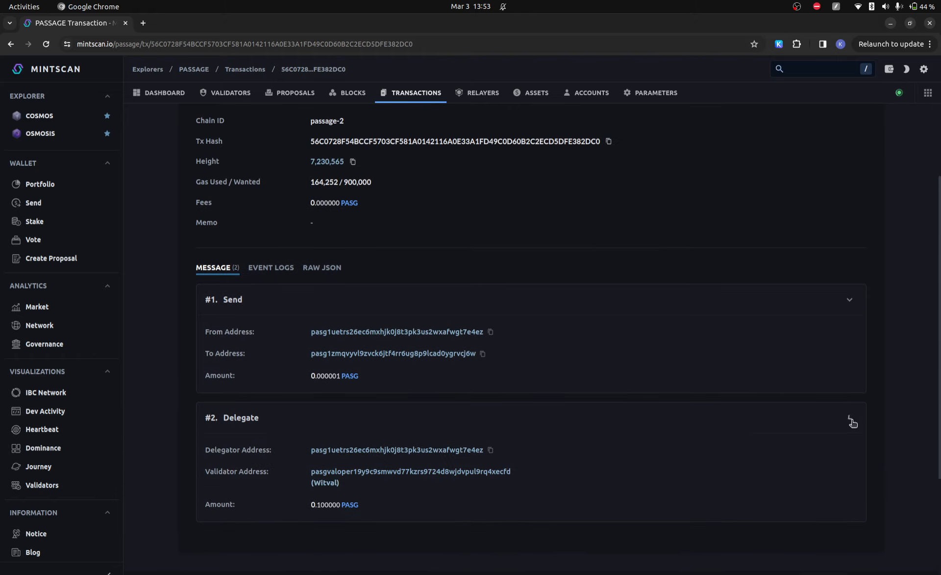
pyautogui.scroll(-2, 479, 348)
pyautogui.scroll(5, 478, 348)
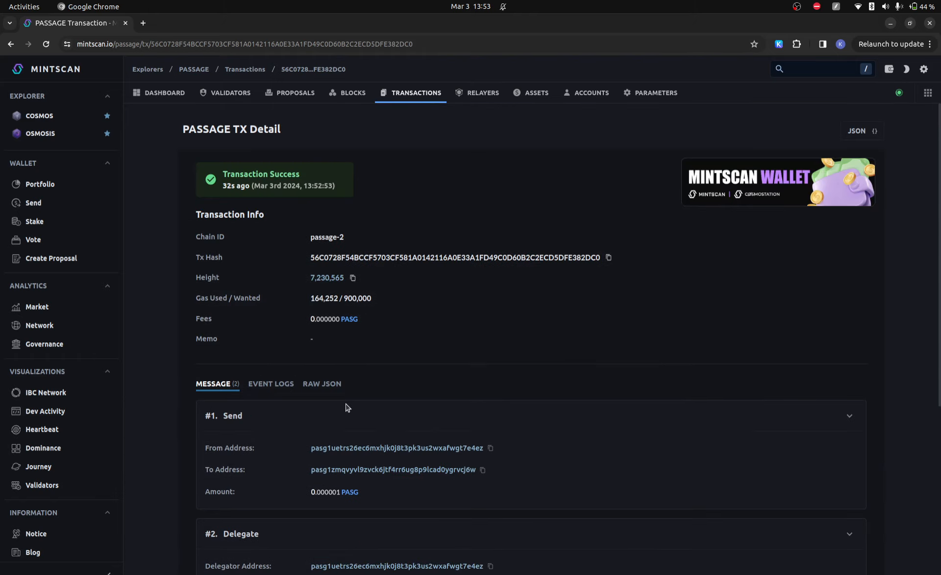
pyautogui.scroll(-5, 346, 406)
pyautogui.scroll(5, 346, 406)
# Step: Switch back to Brave, reload the Multisig-Demo page and show its completed transactions
pyautogui.hotkey('alt', 'Tab')
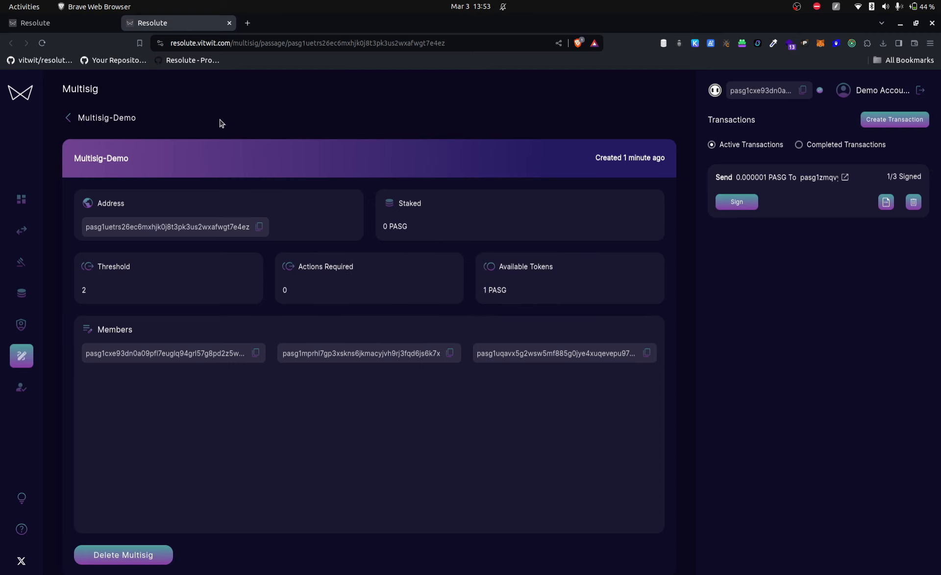
pyautogui.hotkey('ctrl', 'r')
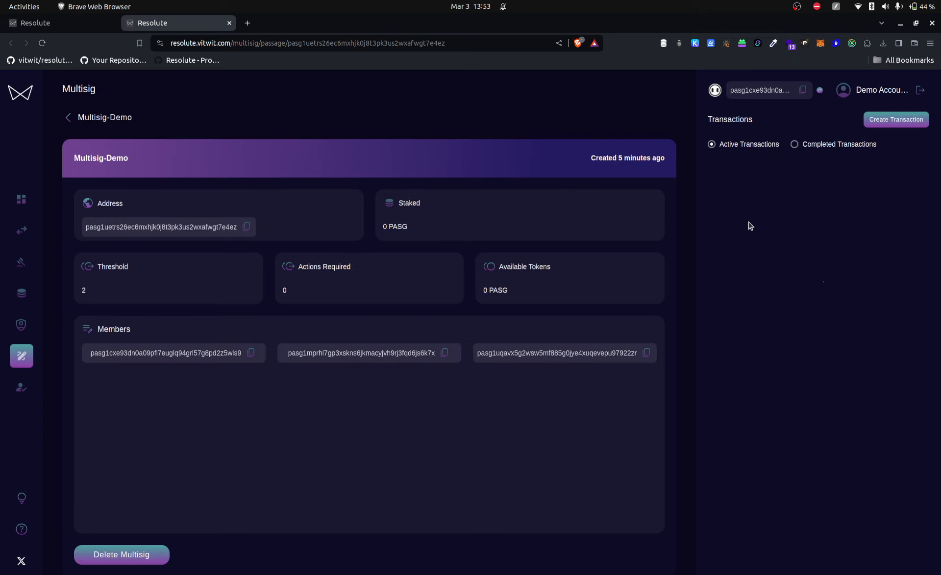
pyautogui.click(810, 144)
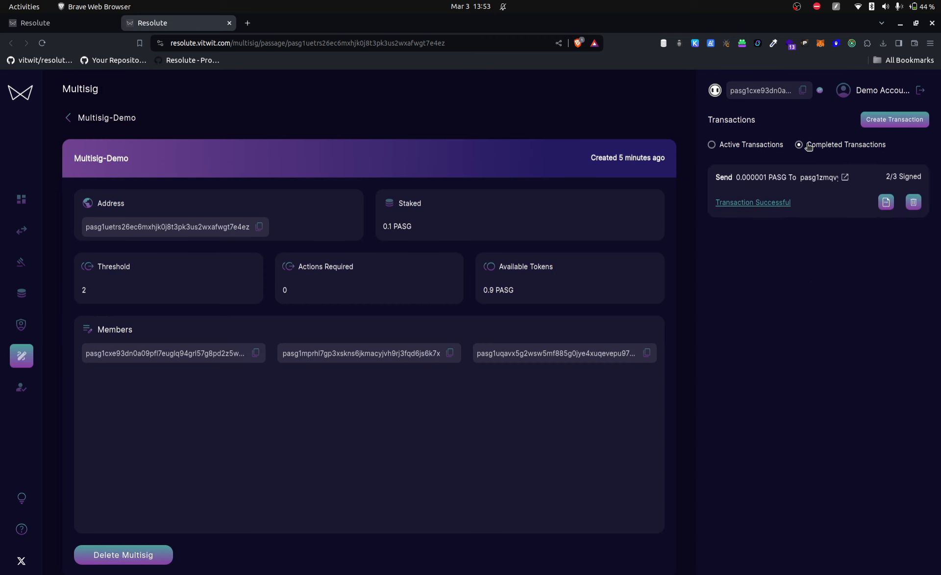